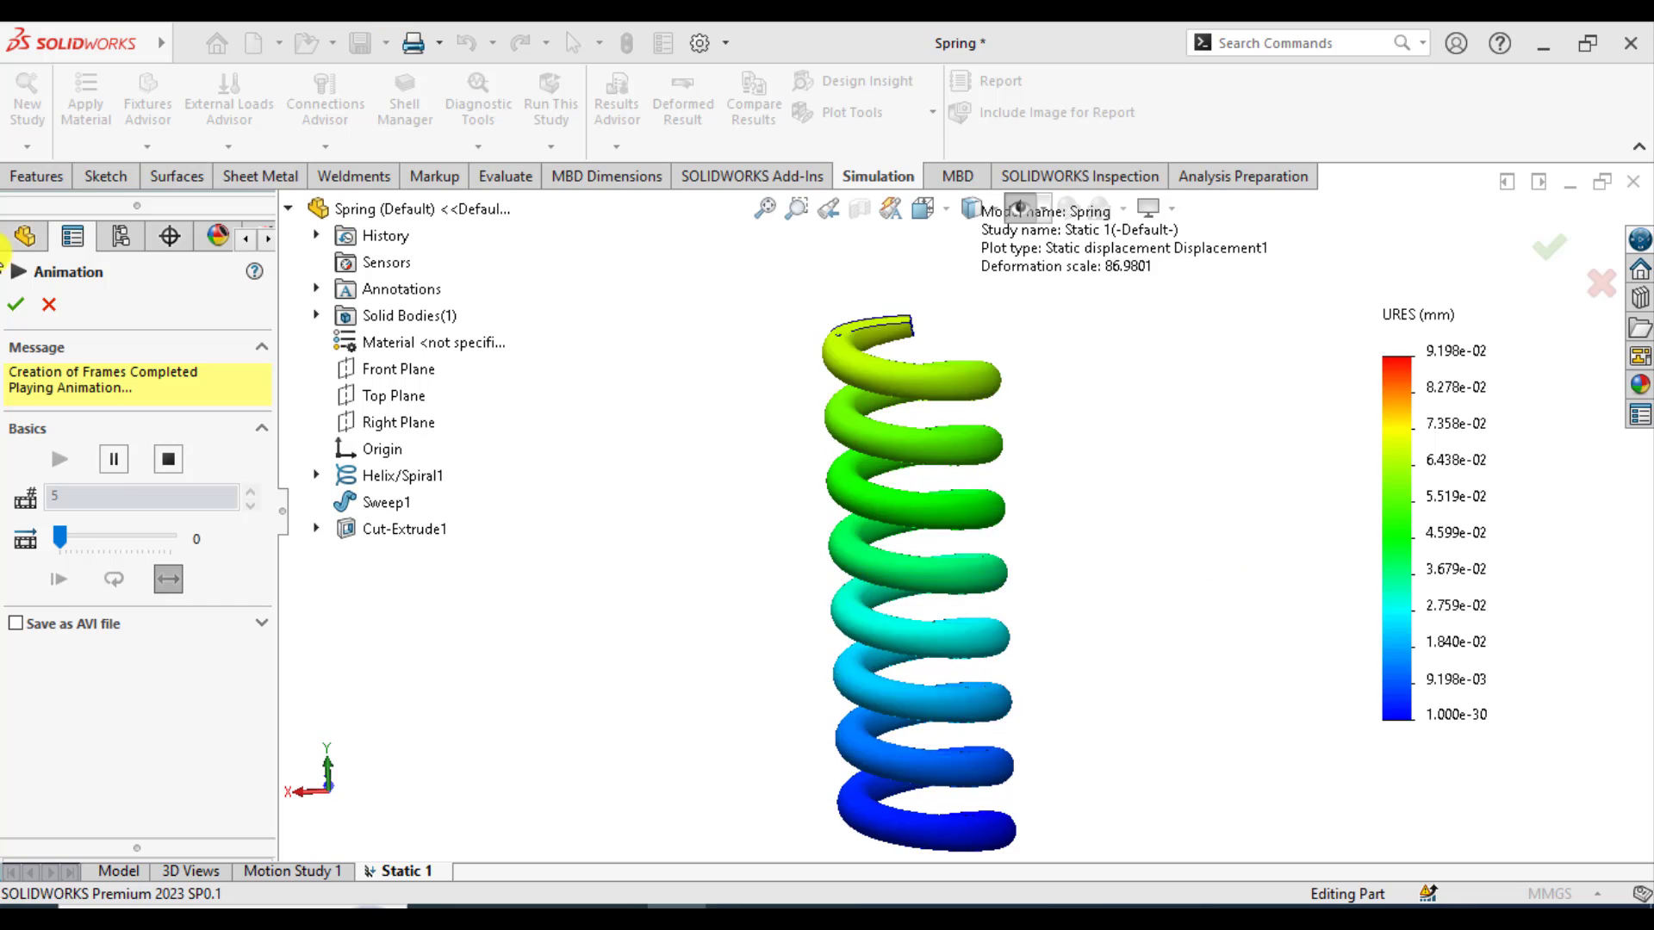
Close the displacement animation and examine the reference geometry fixture and the force applied to the spring in the Static 1 study.
{"action": "left_click", "coordinate": [15, 304]}
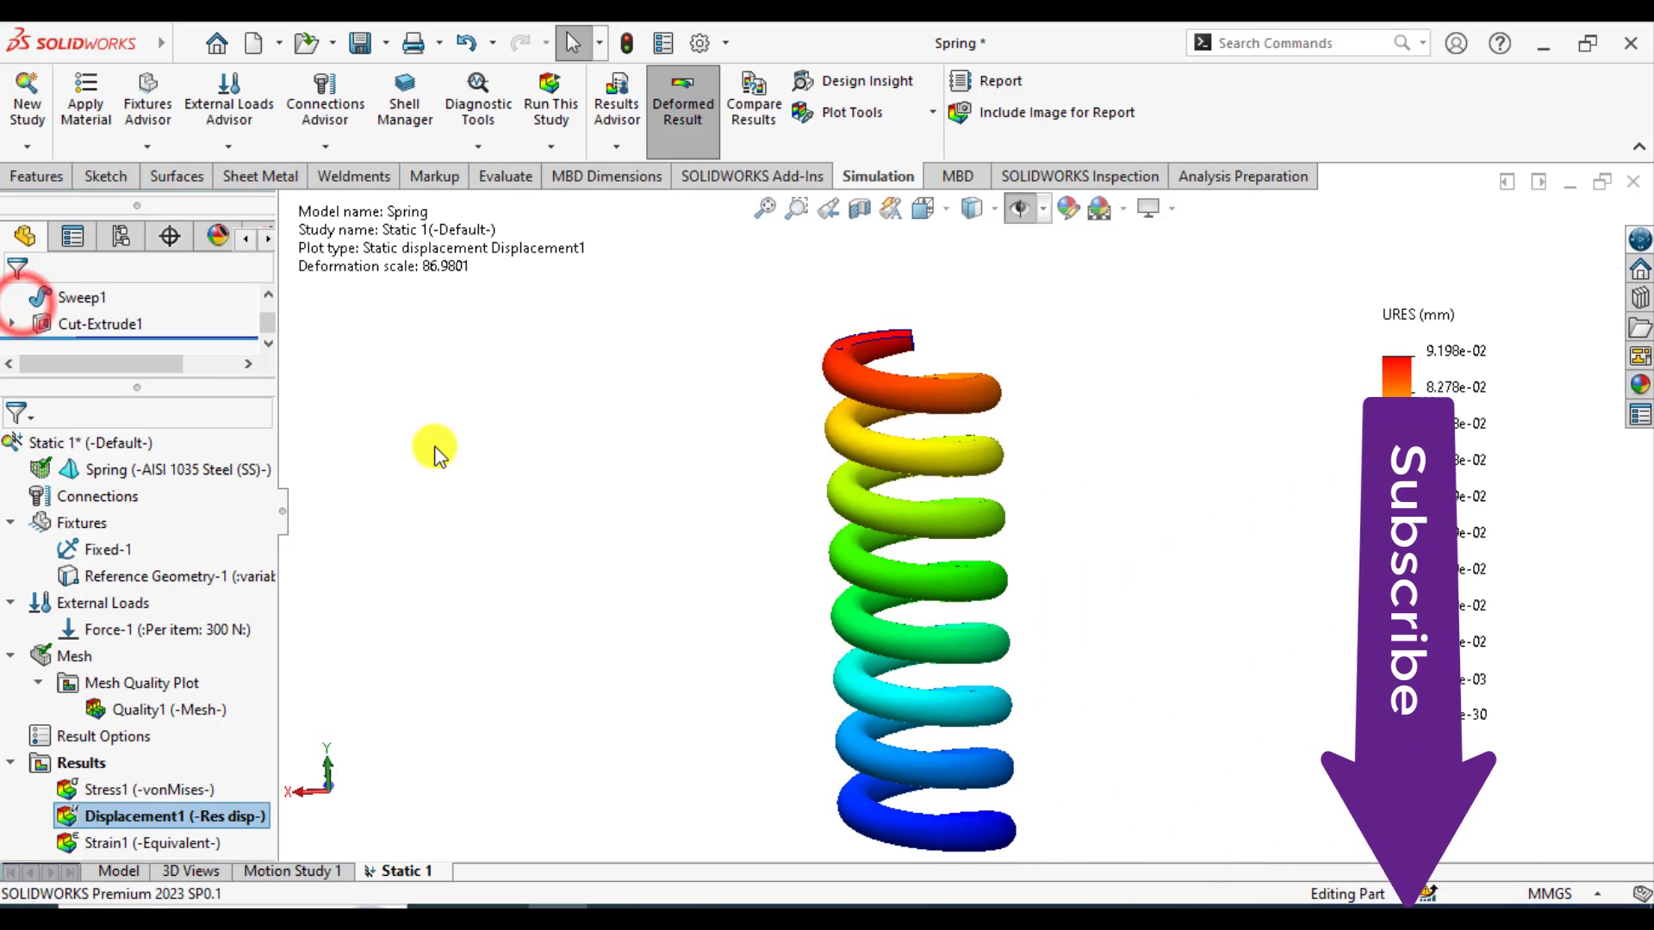
{"action": "left_click", "coordinate": [557, 447]}
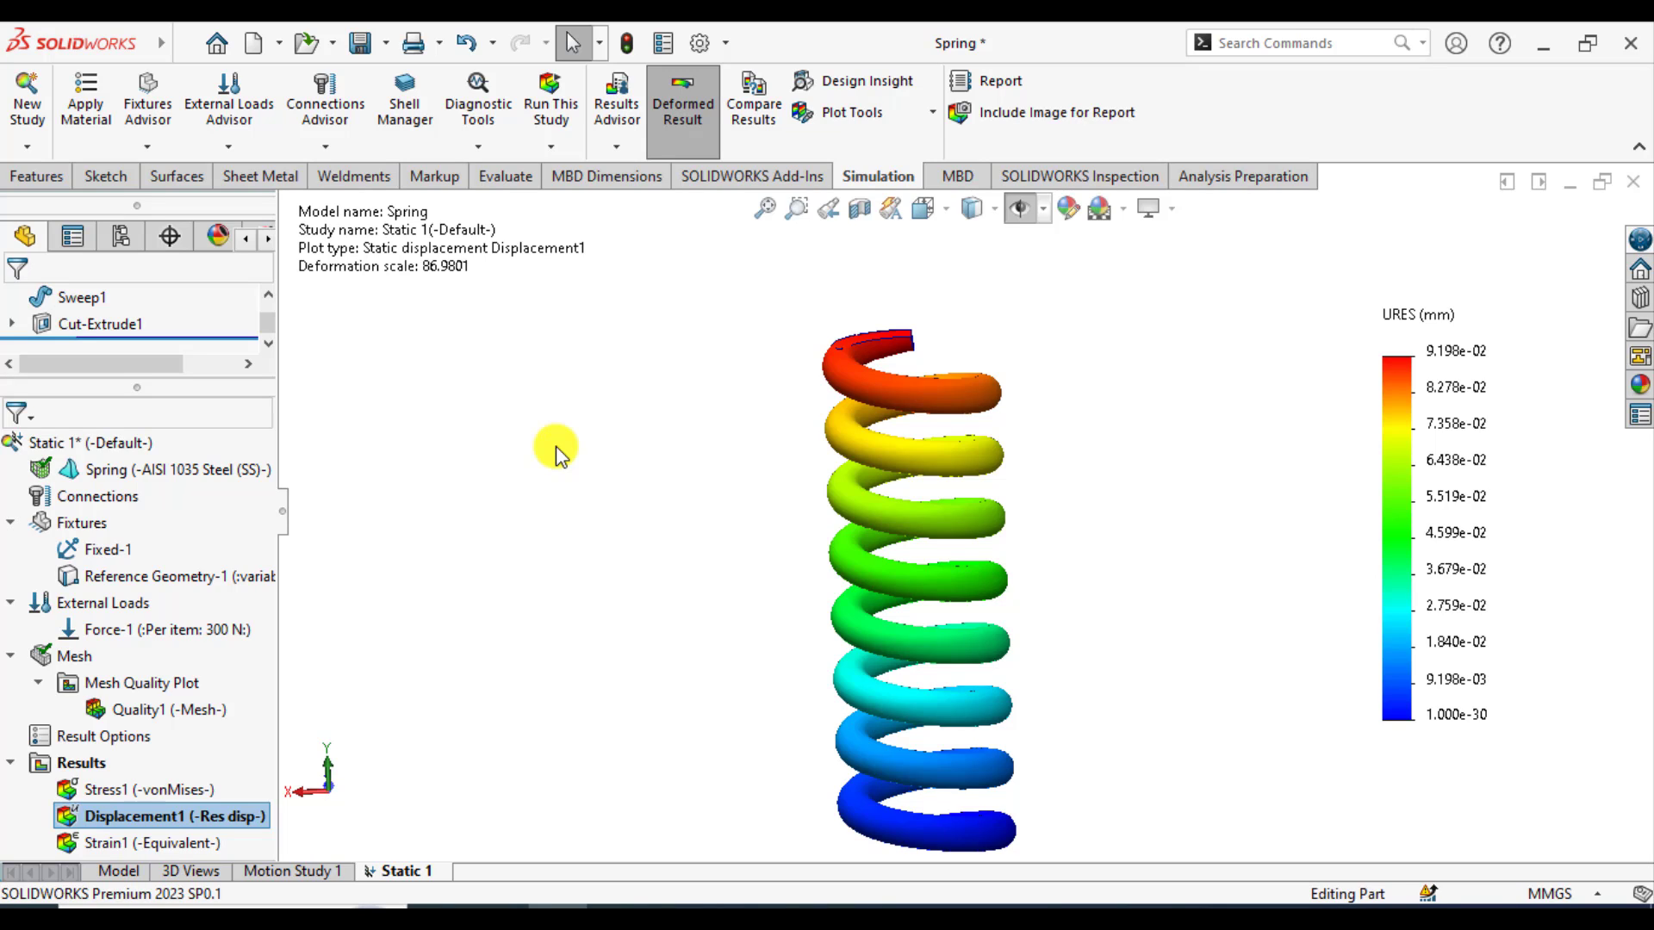
{"action": "mouse_move", "coordinate": [205, 591]}
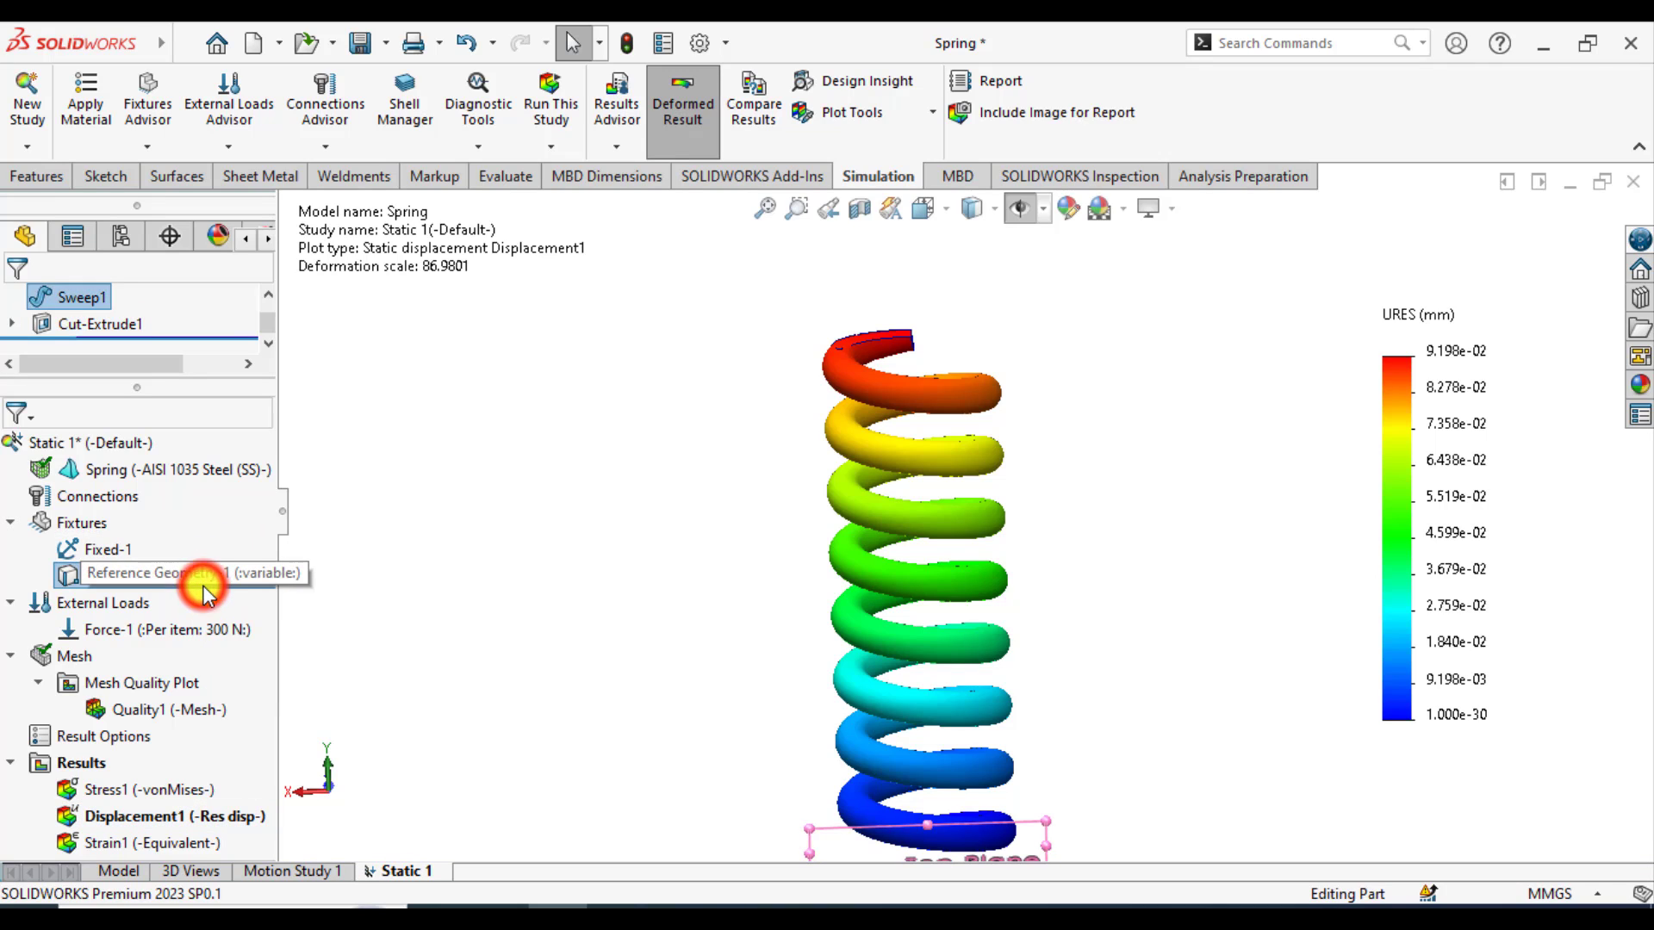
{"action": "left_click", "coordinate": [502, 571]}
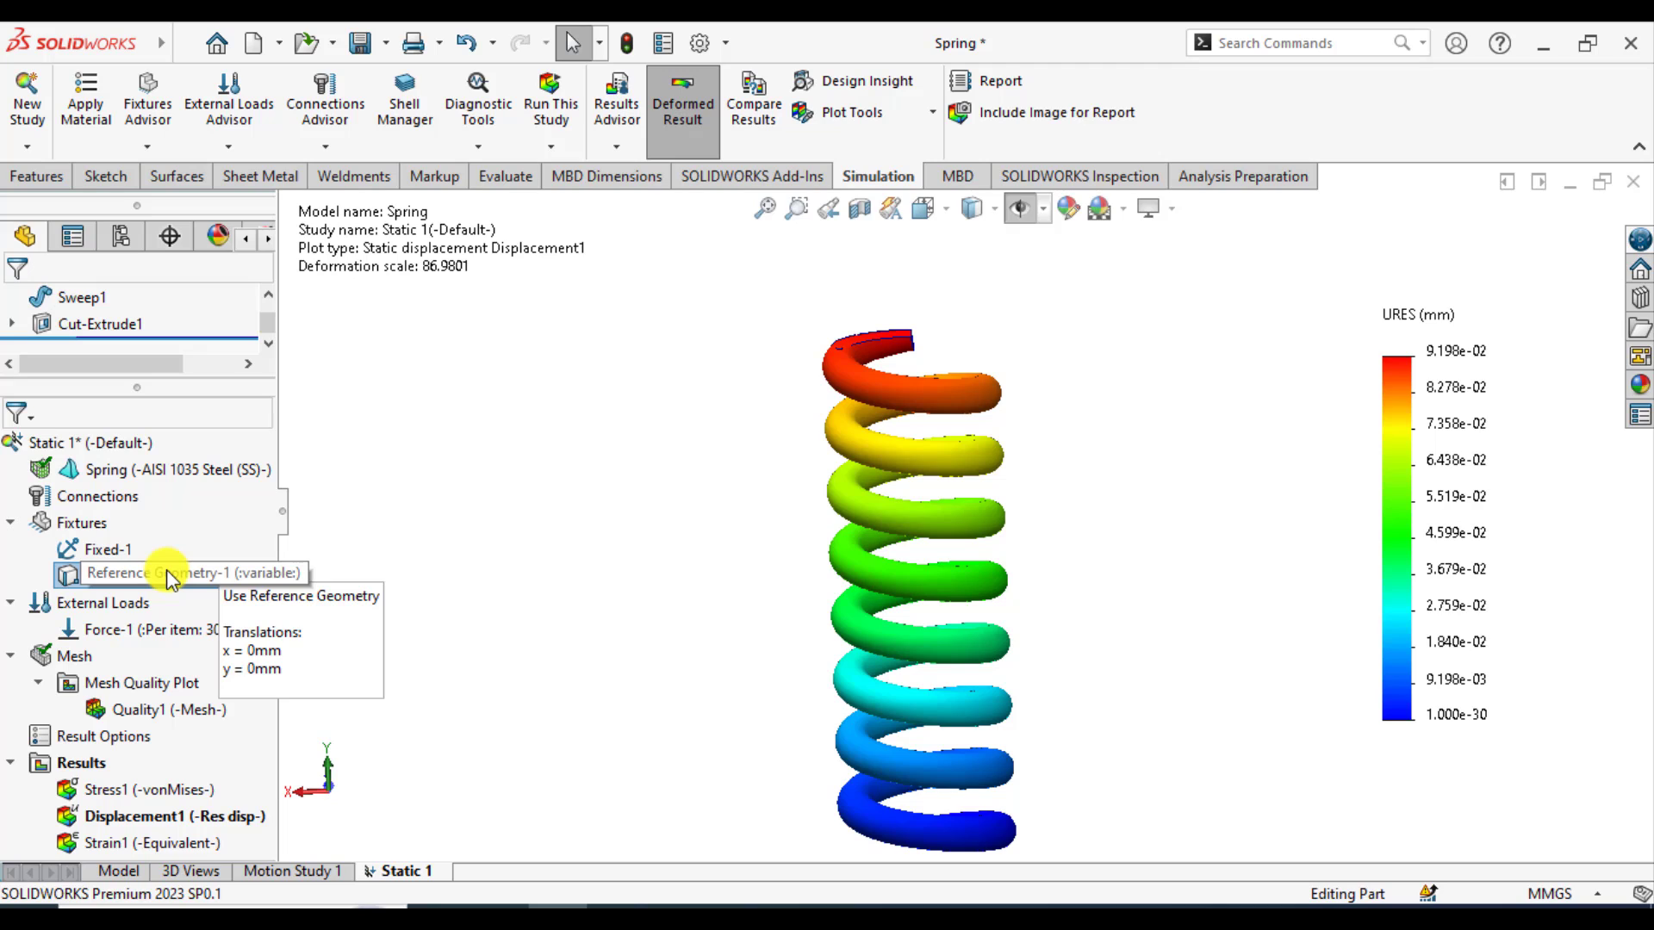
{"action": "left_click", "coordinate": [167, 571]}
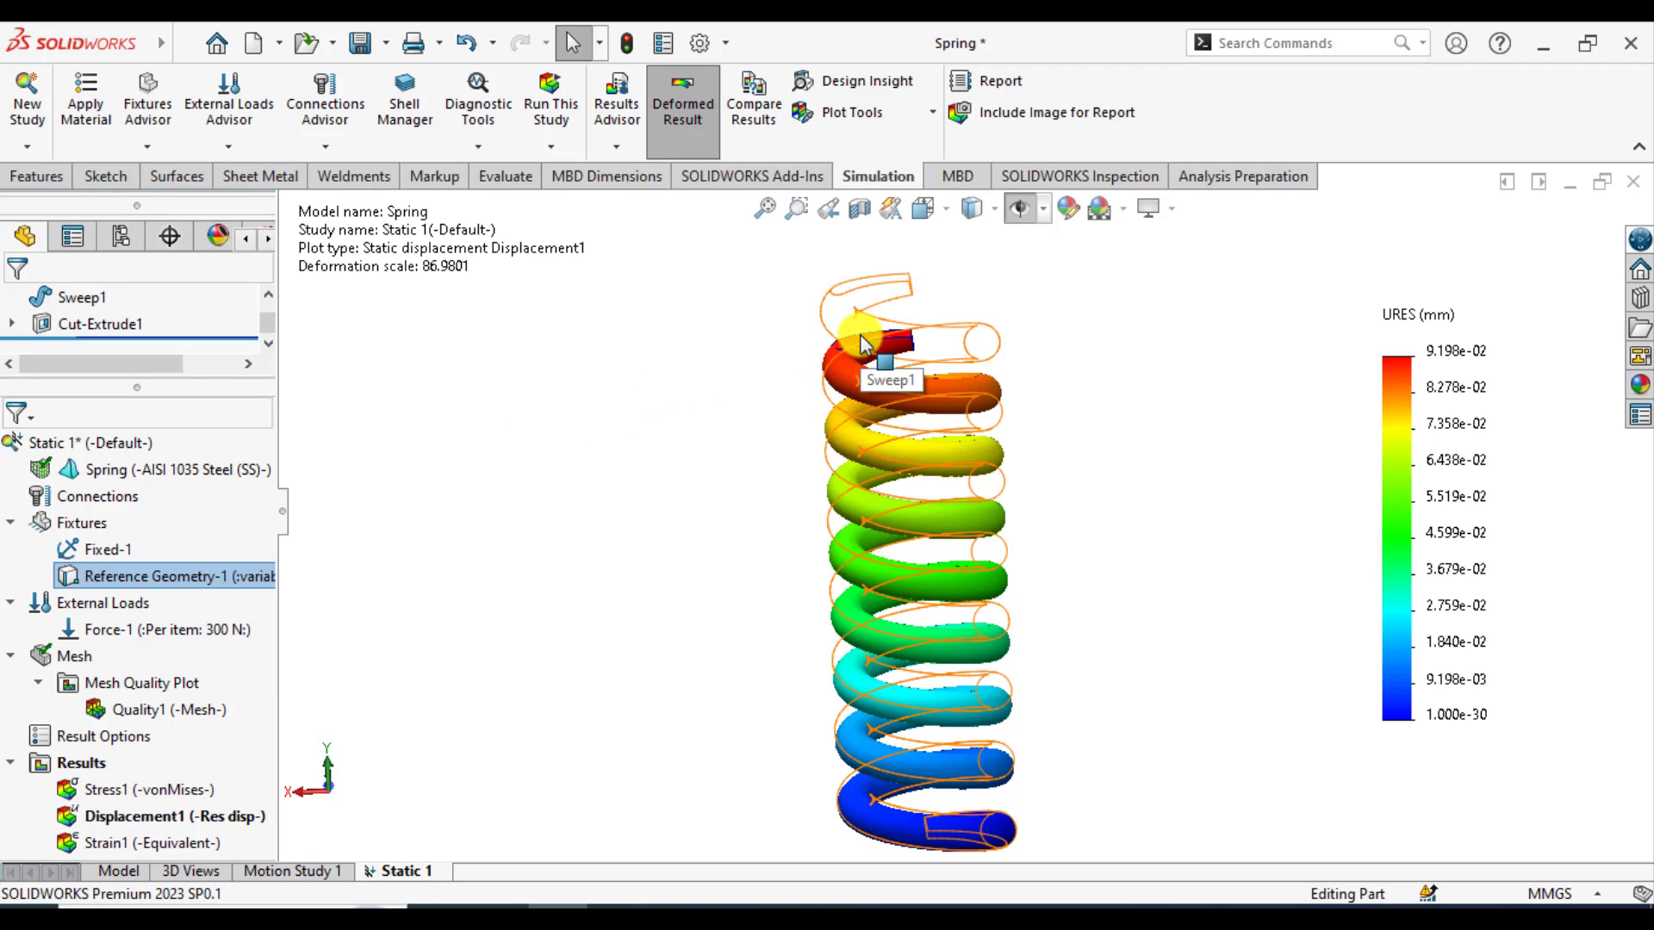
{"action": "left_click", "coordinate": [174, 631]}
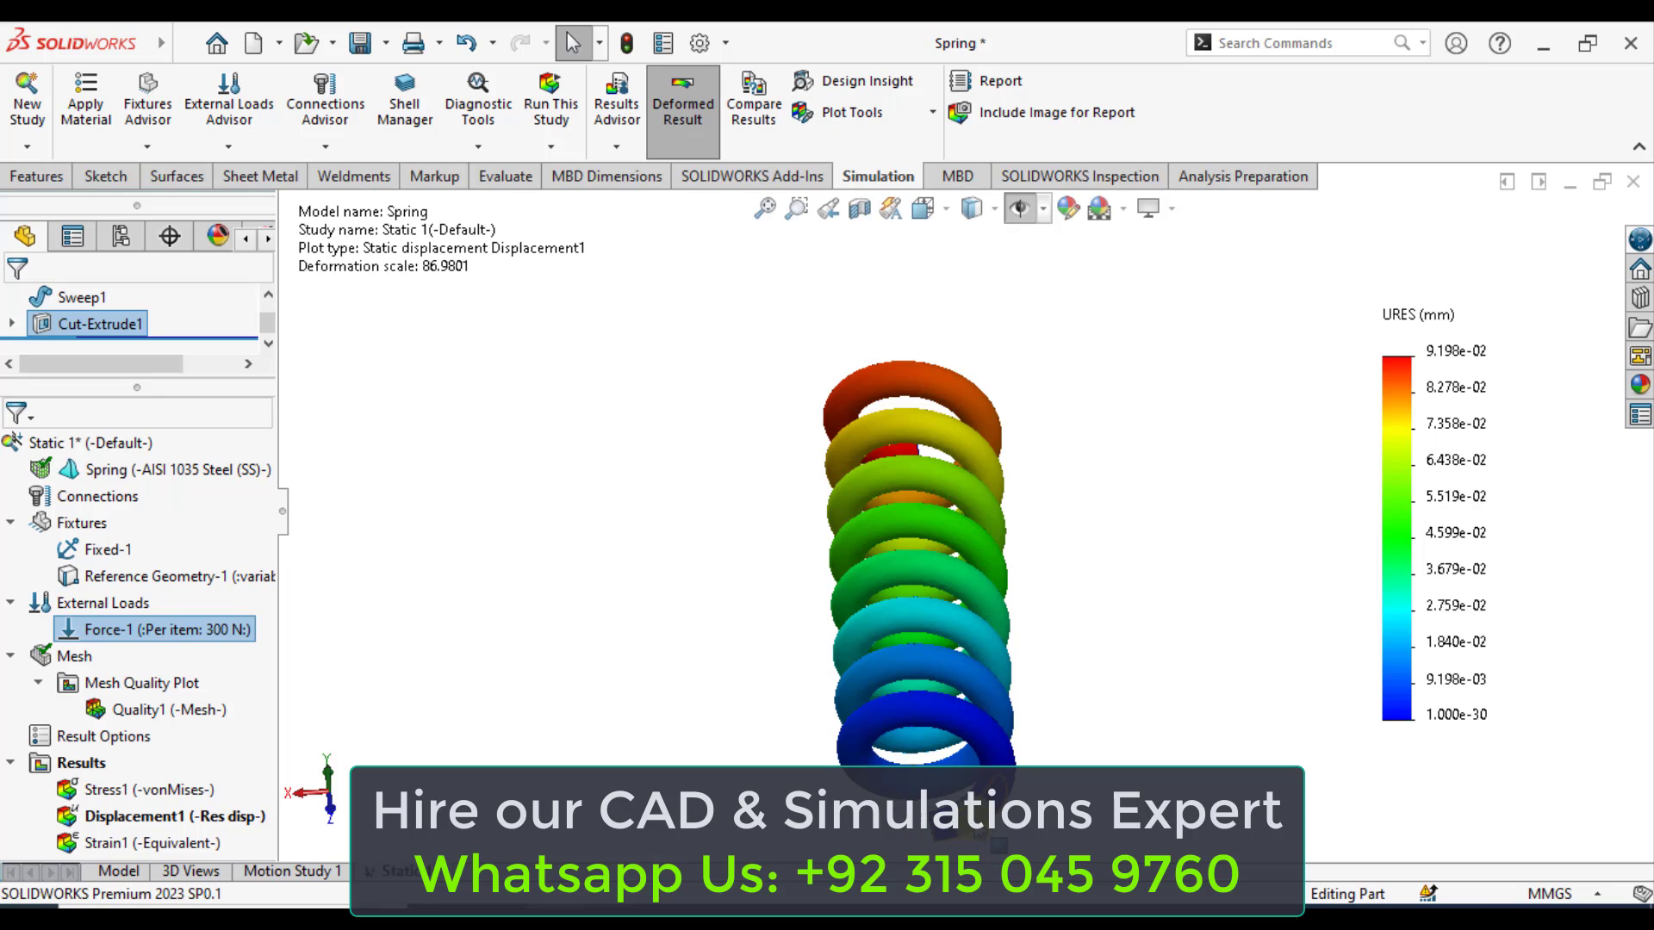
{"action": "middle_click_drag", "start_coordinate": [646, 425], "coordinate": [693, 674]}
{"action": "left_click", "coordinate": [170, 574]}
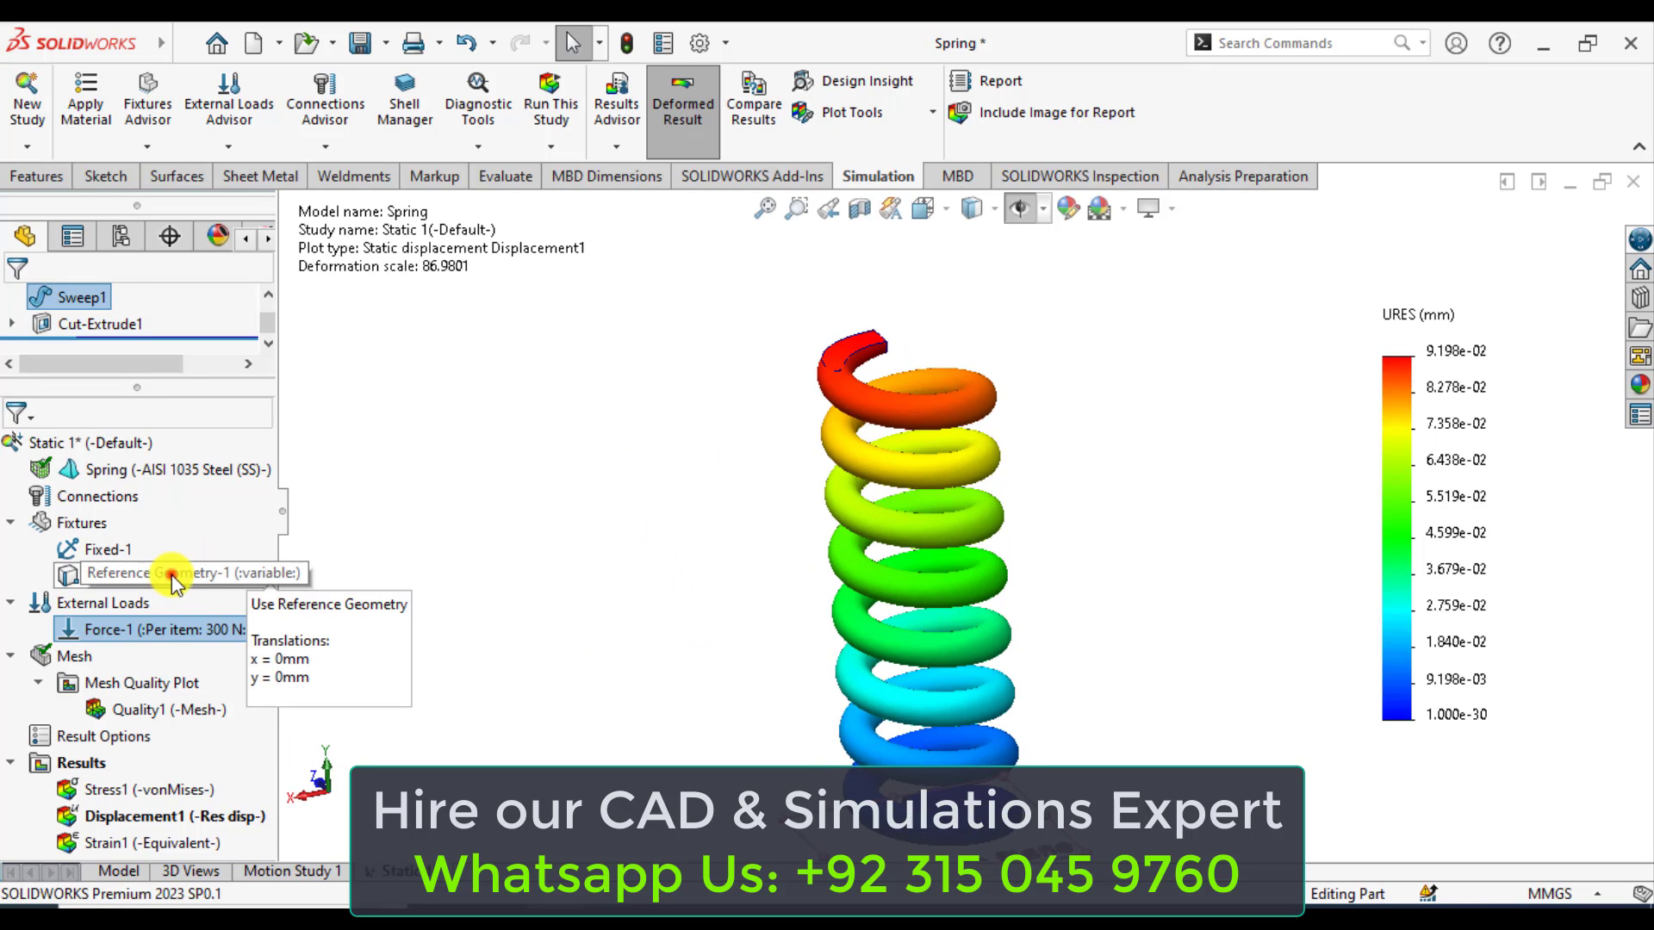
{"action": "left_click", "coordinate": [432, 545]}
{"action": "mouse_move", "coordinate": [217, 573]}
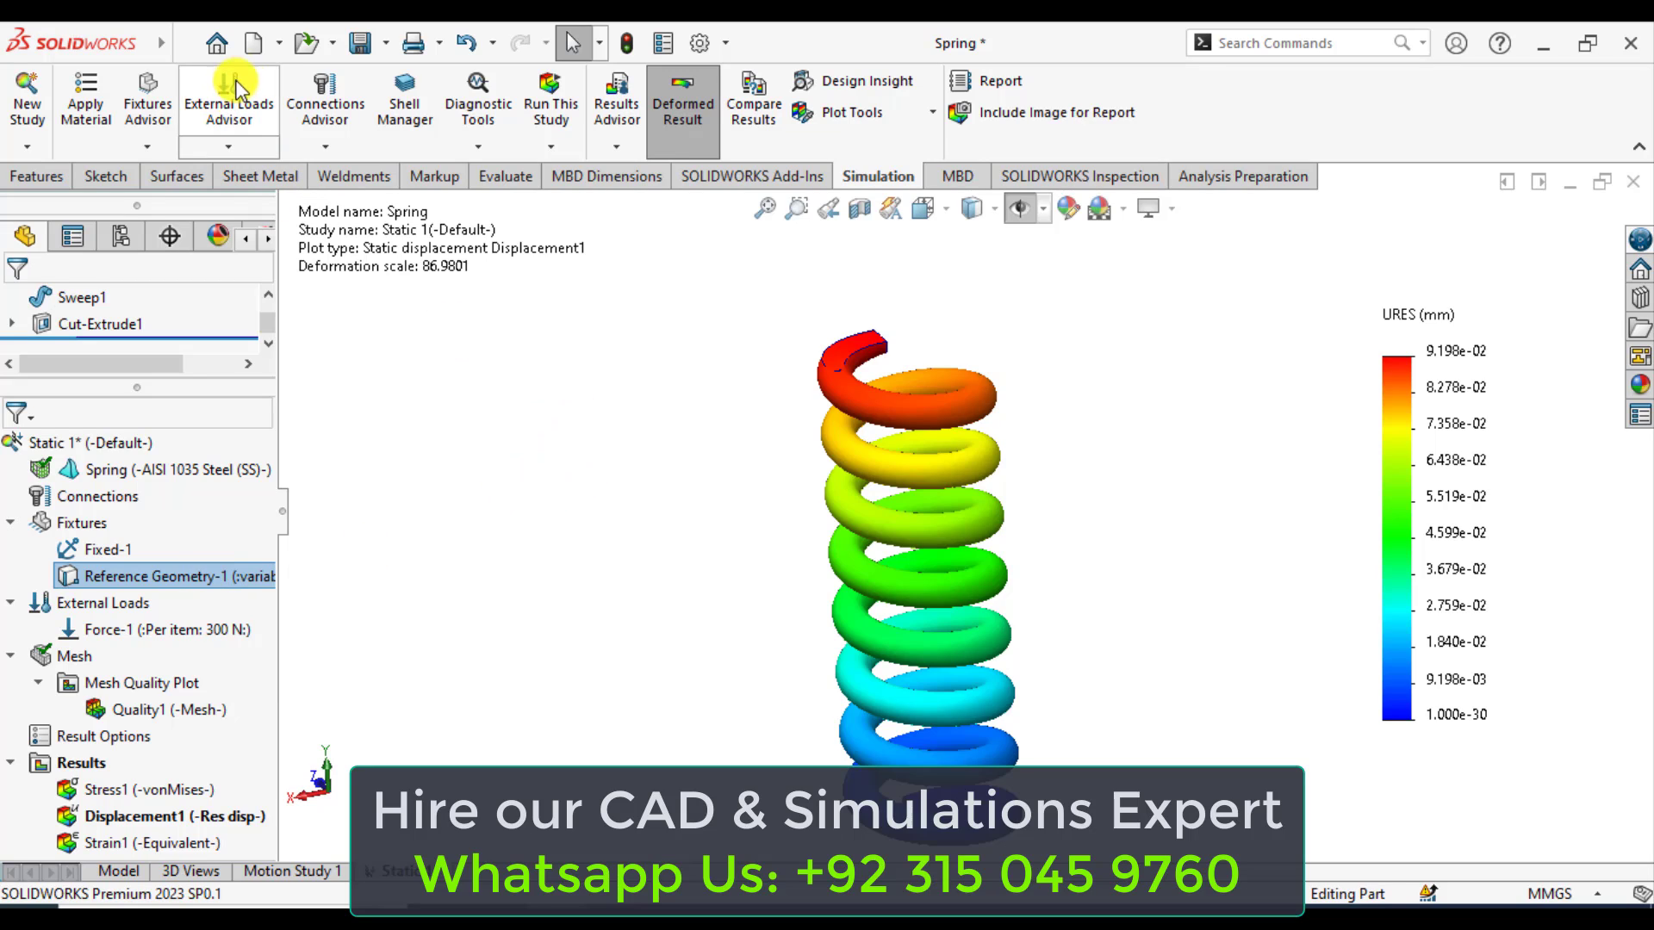
Create a new static simulation study named Static 2 for the spring.
{"action": "left_click", "coordinate": [253, 45]}
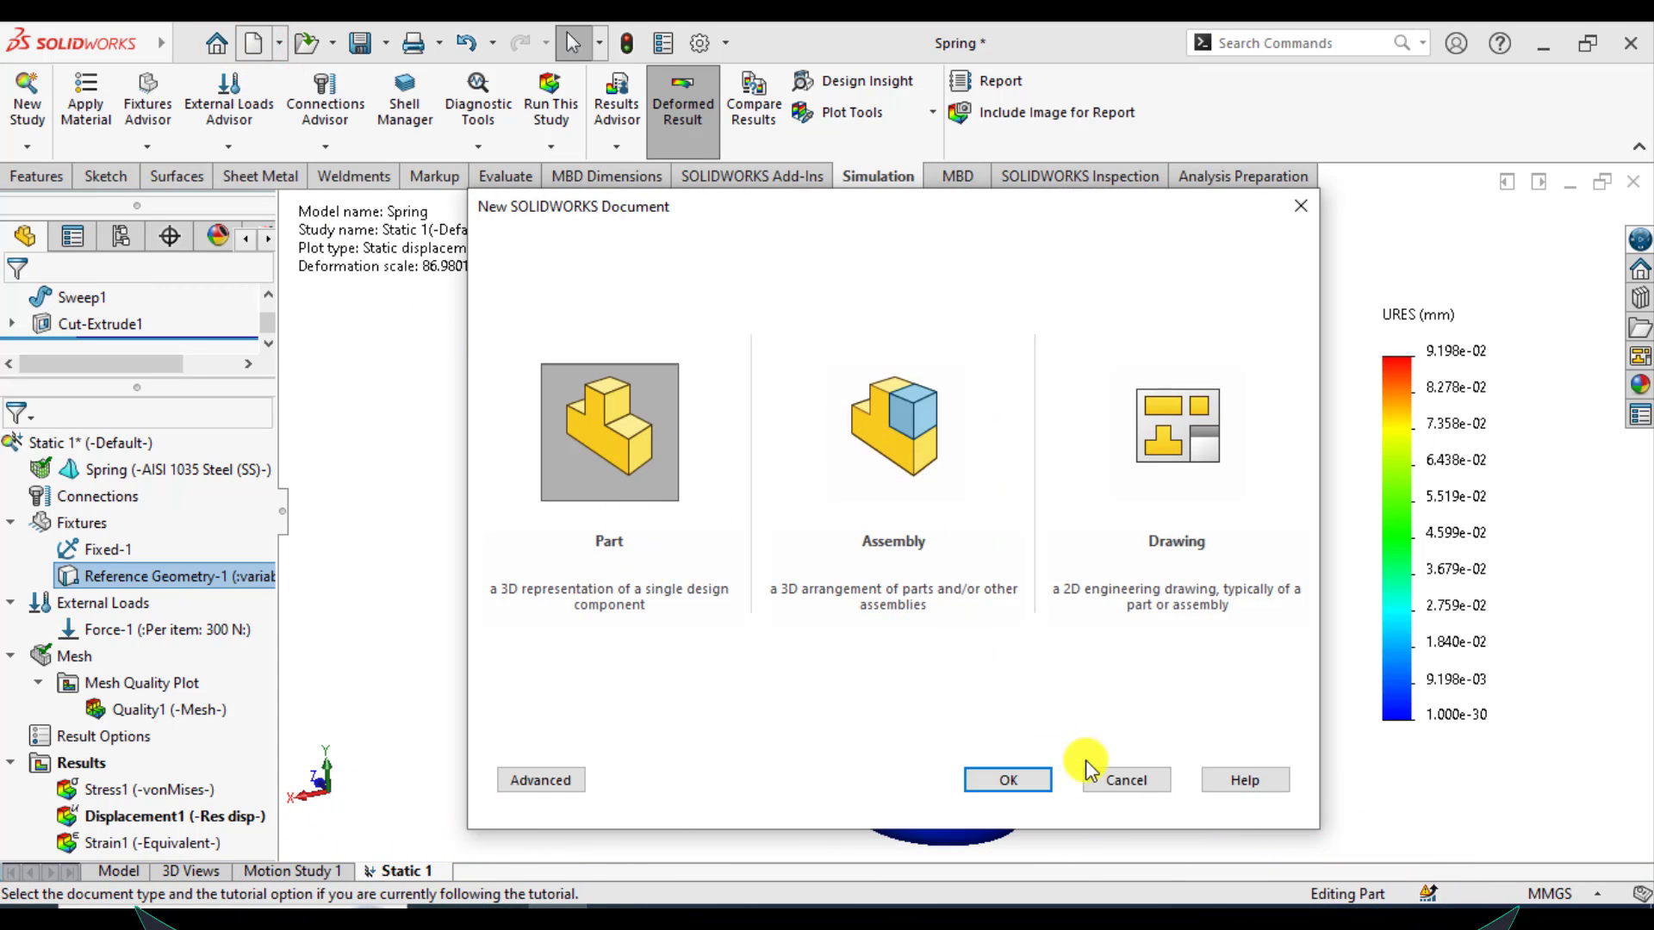
{"action": "left_click", "coordinate": [1132, 780]}
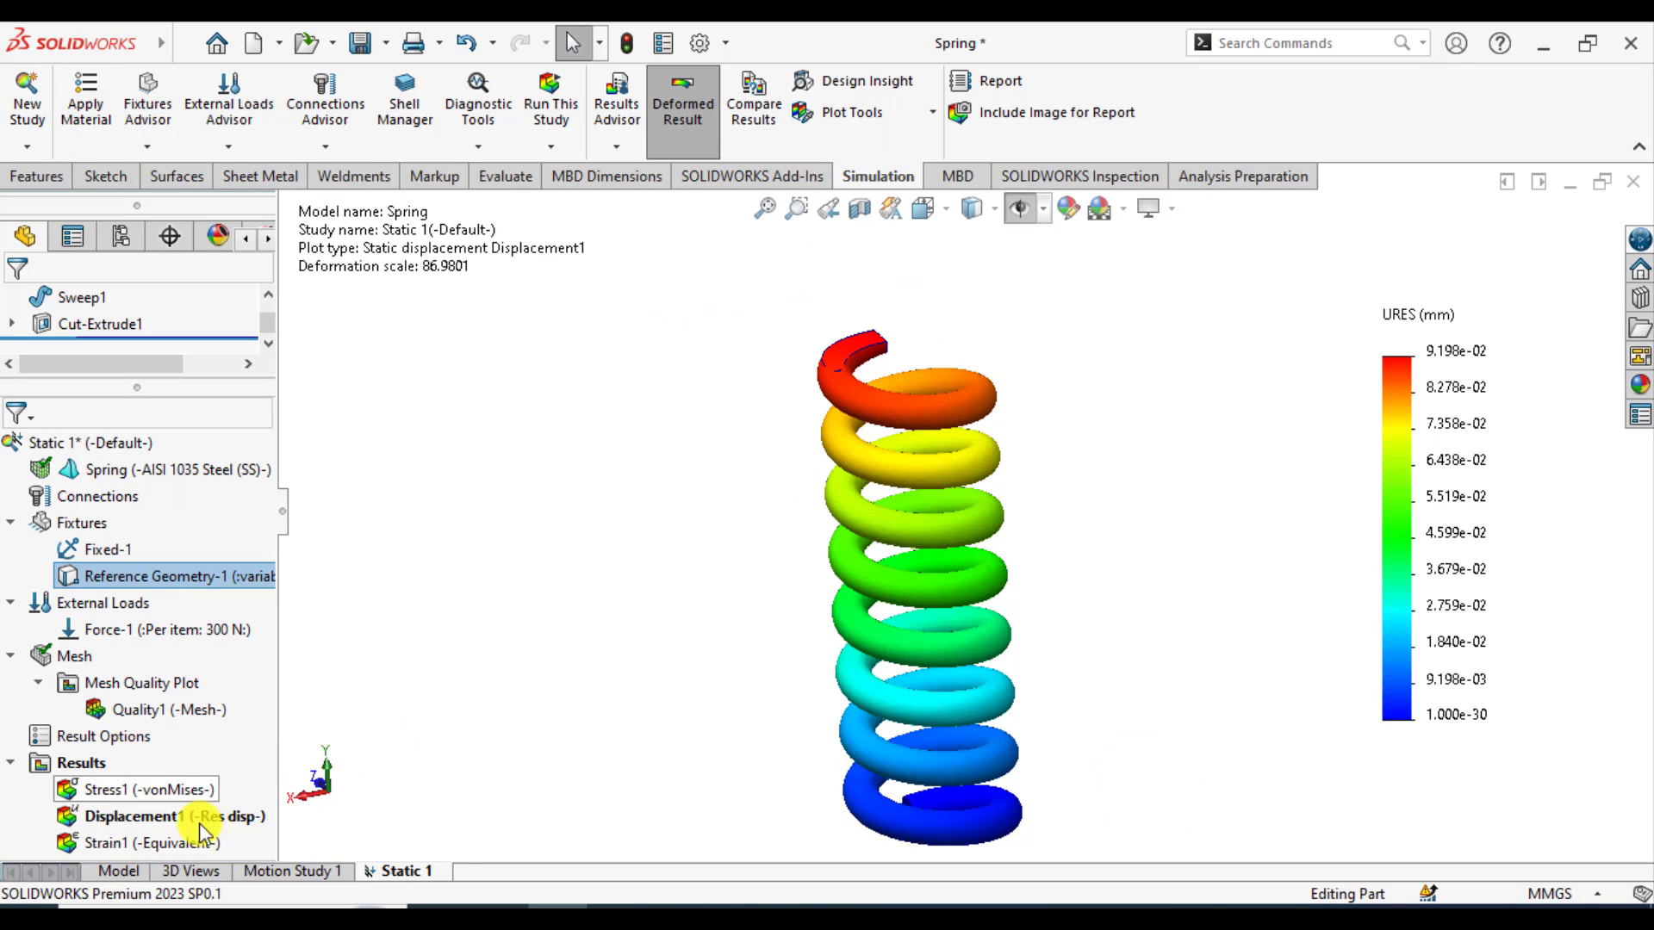
{"action": "left_click", "coordinate": [29, 110]}
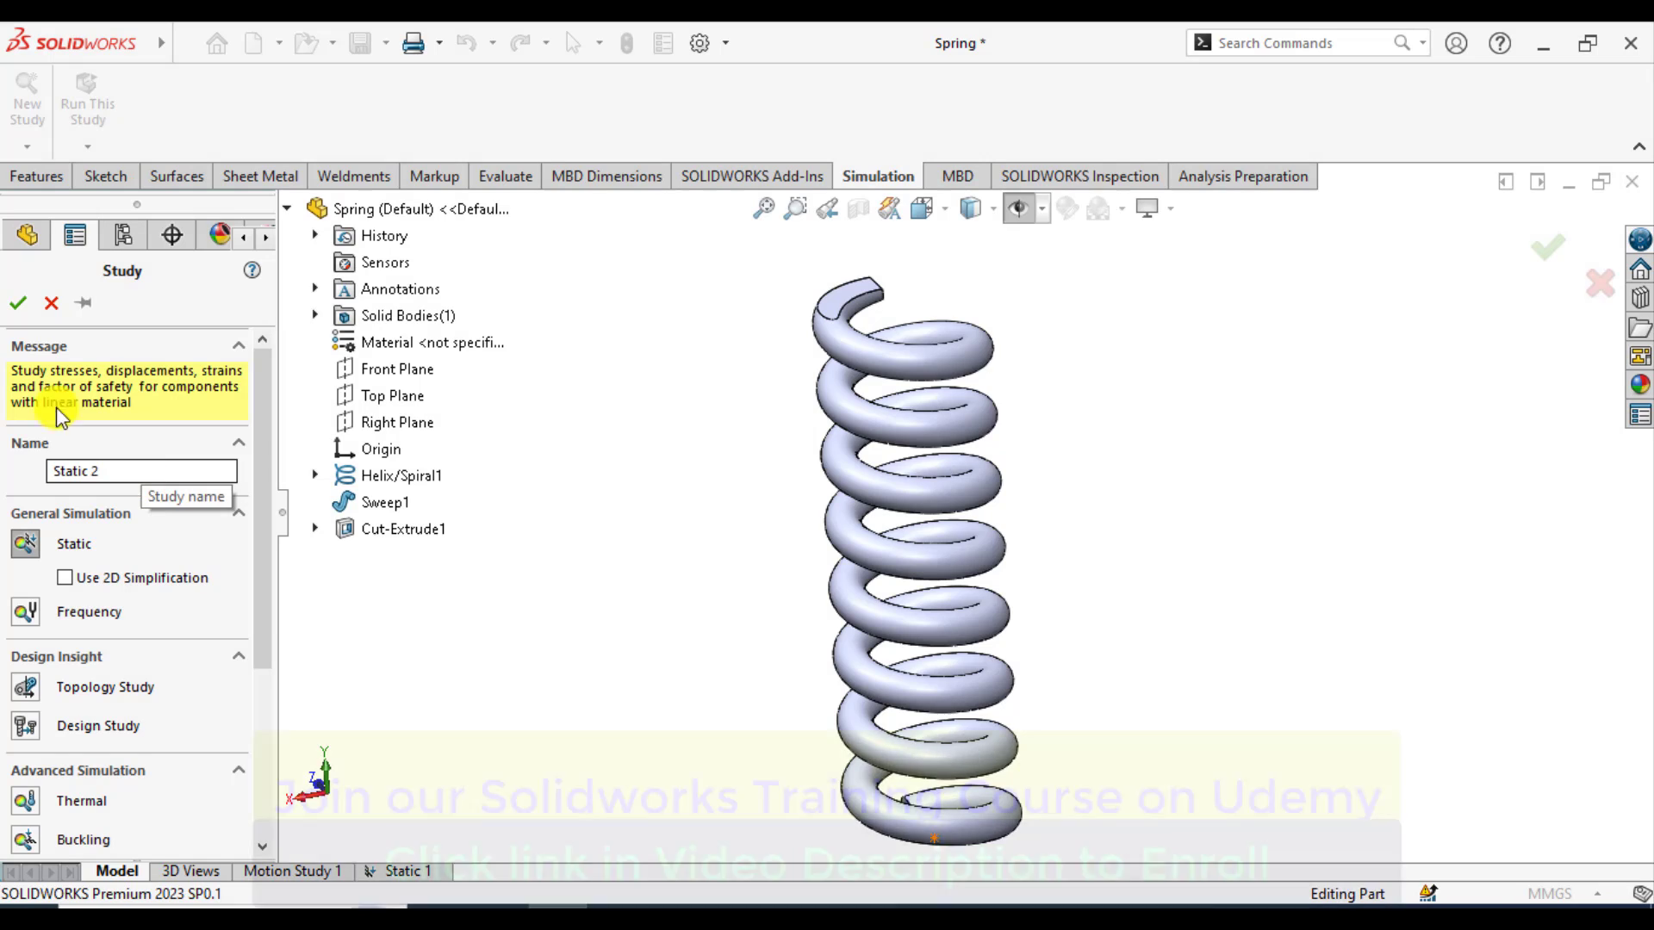
{"action": "left_click", "coordinate": [19, 305]}
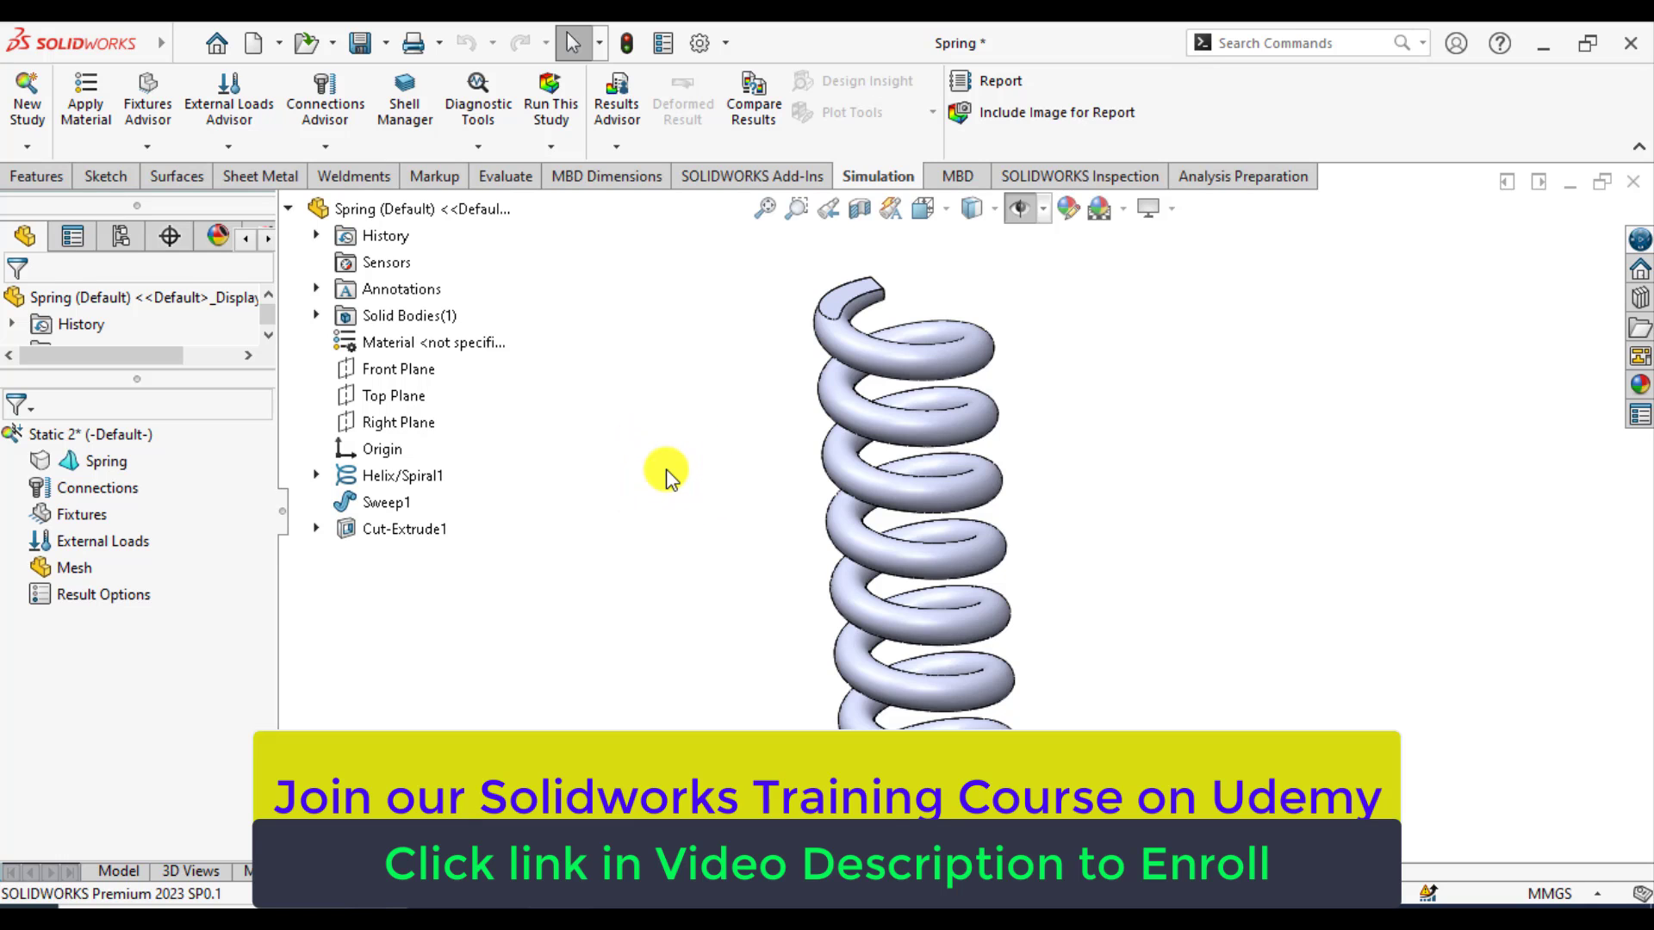
Apply AISI 1035 Steel (SS) as the spring's material in the Static 2 study.
{"action": "right_click", "coordinate": [82, 462]}
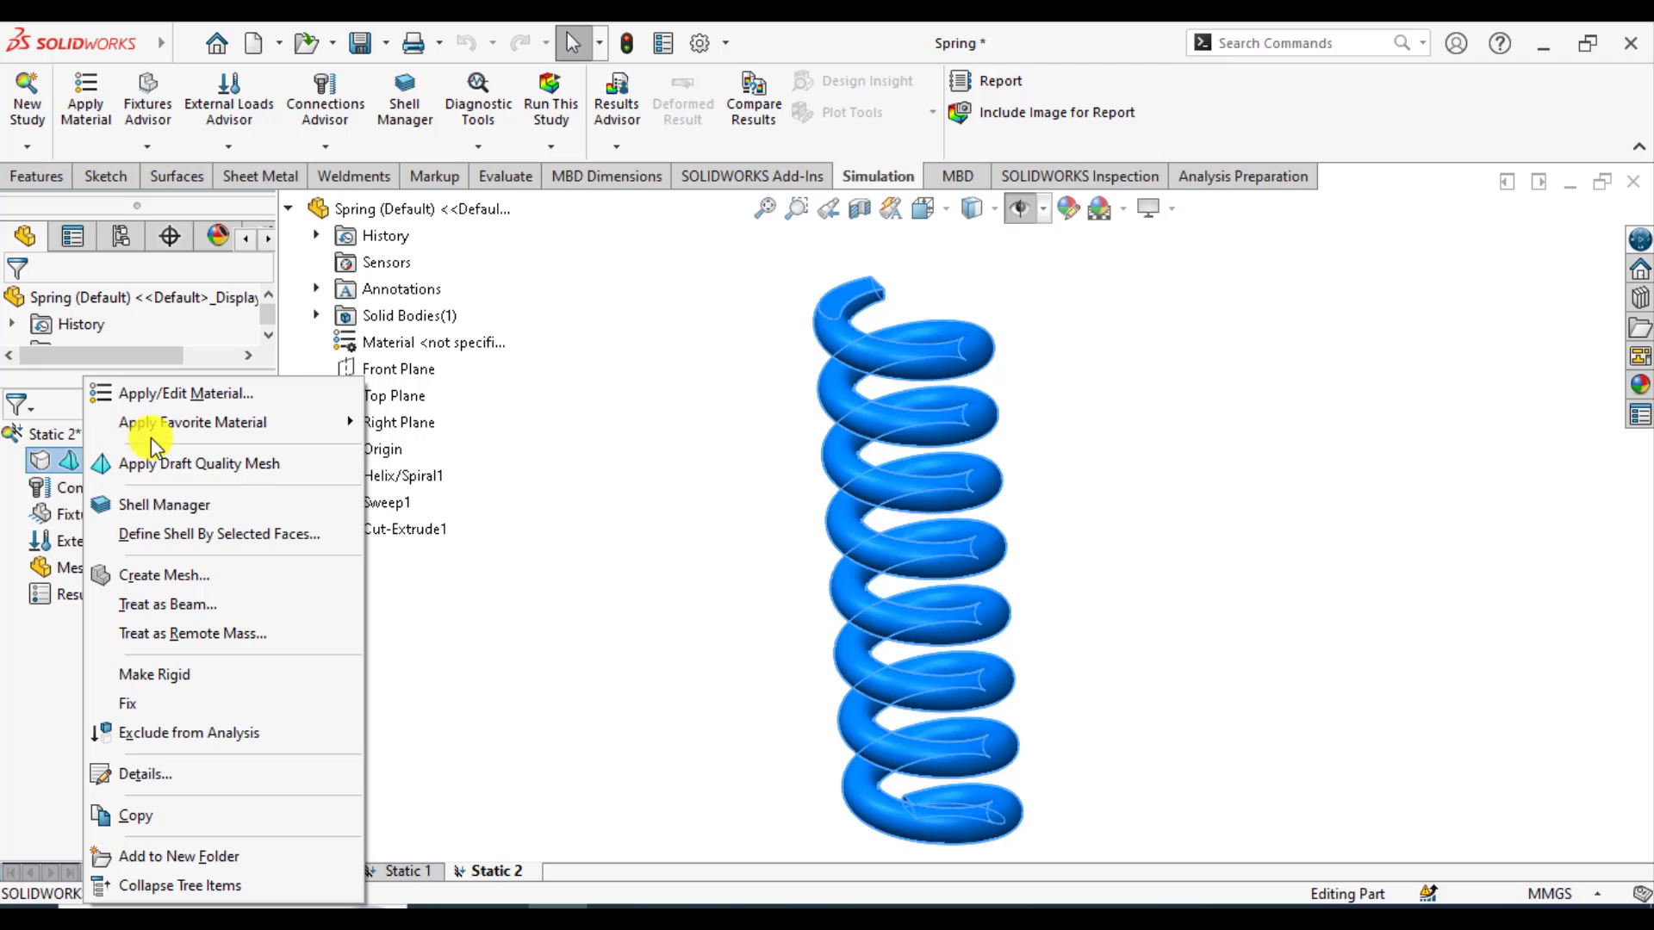
{"action": "left_click", "coordinate": [172, 396]}
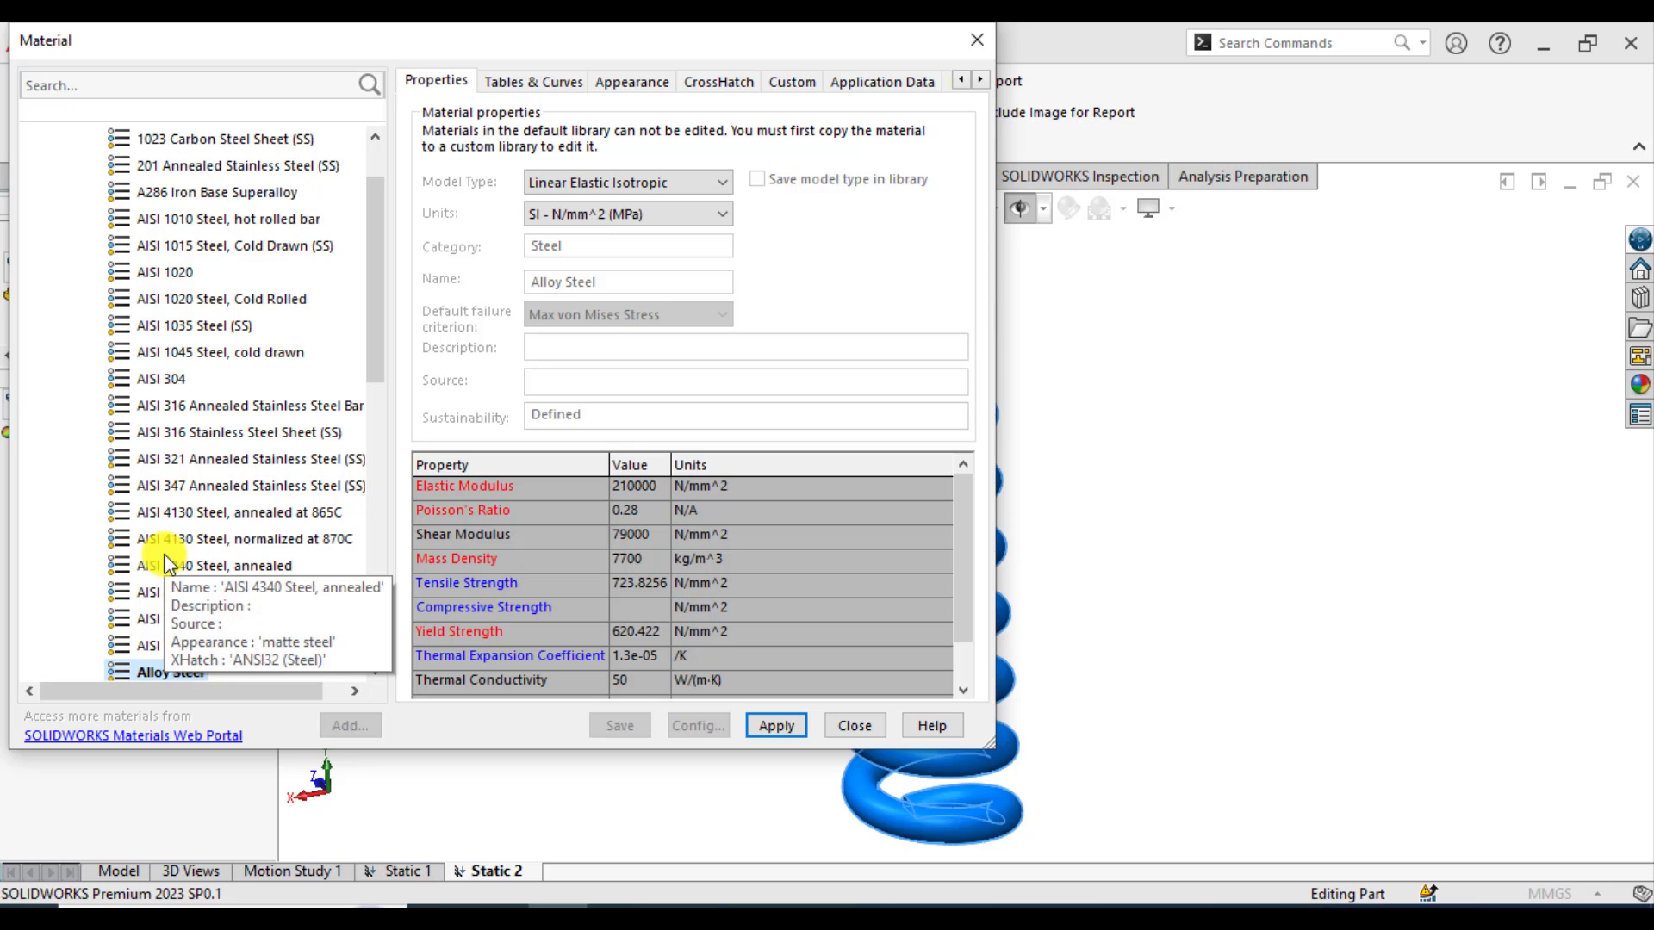
{"action": "left_click", "coordinate": [193, 328]}
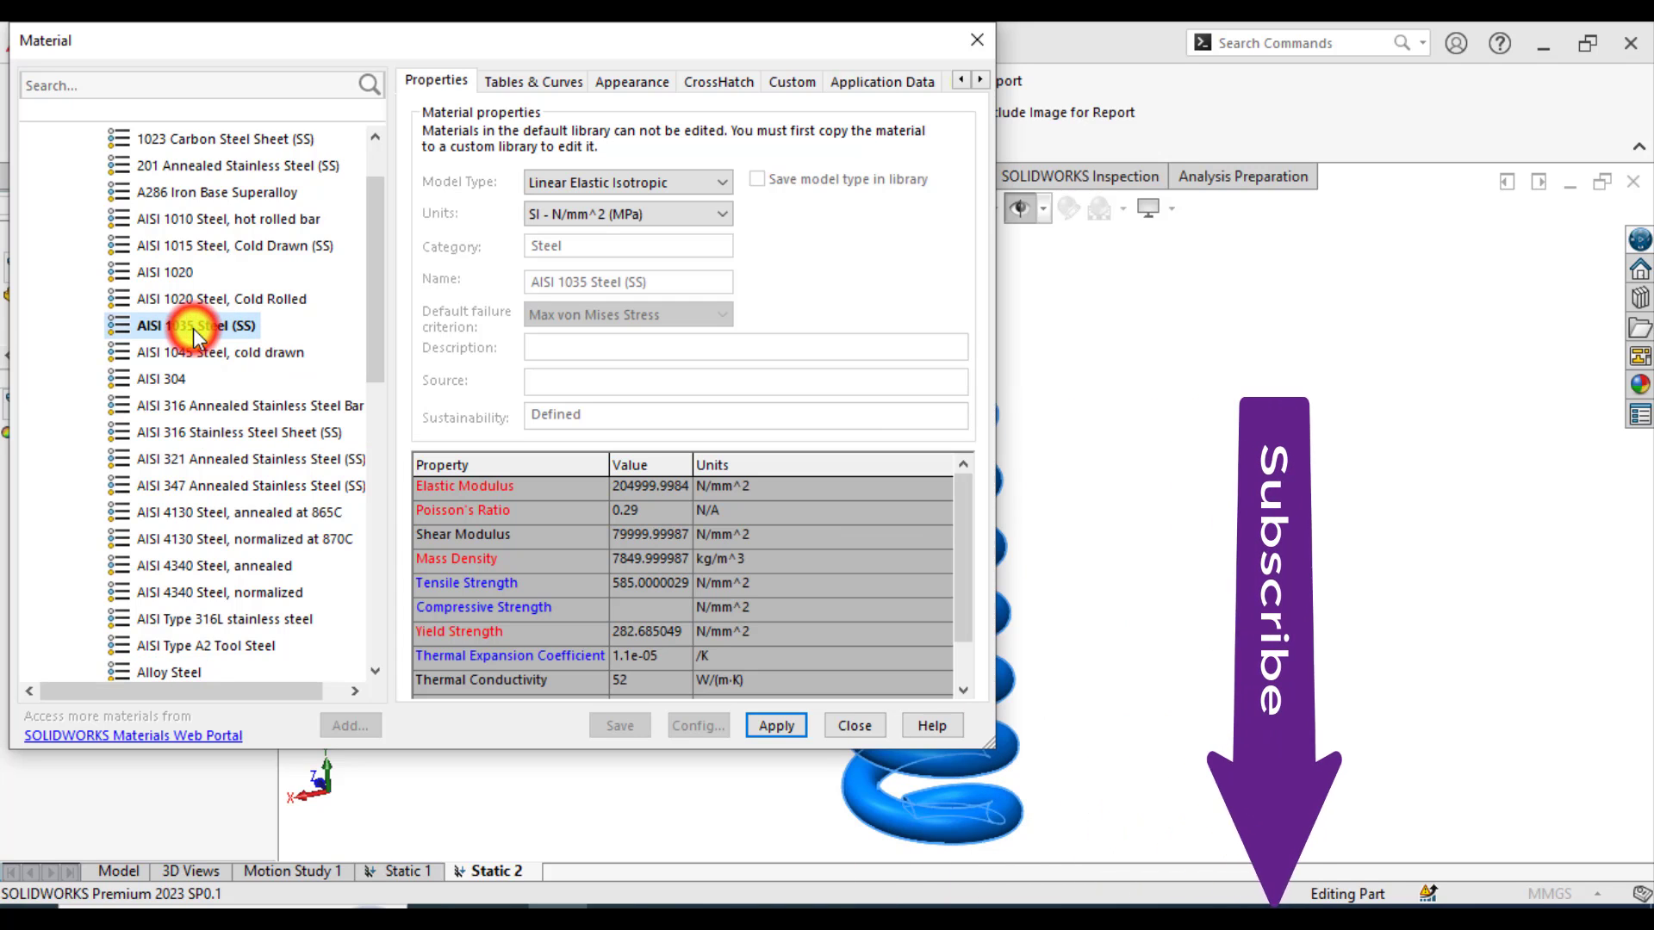
{"action": "left_click", "coordinate": [782, 731]}
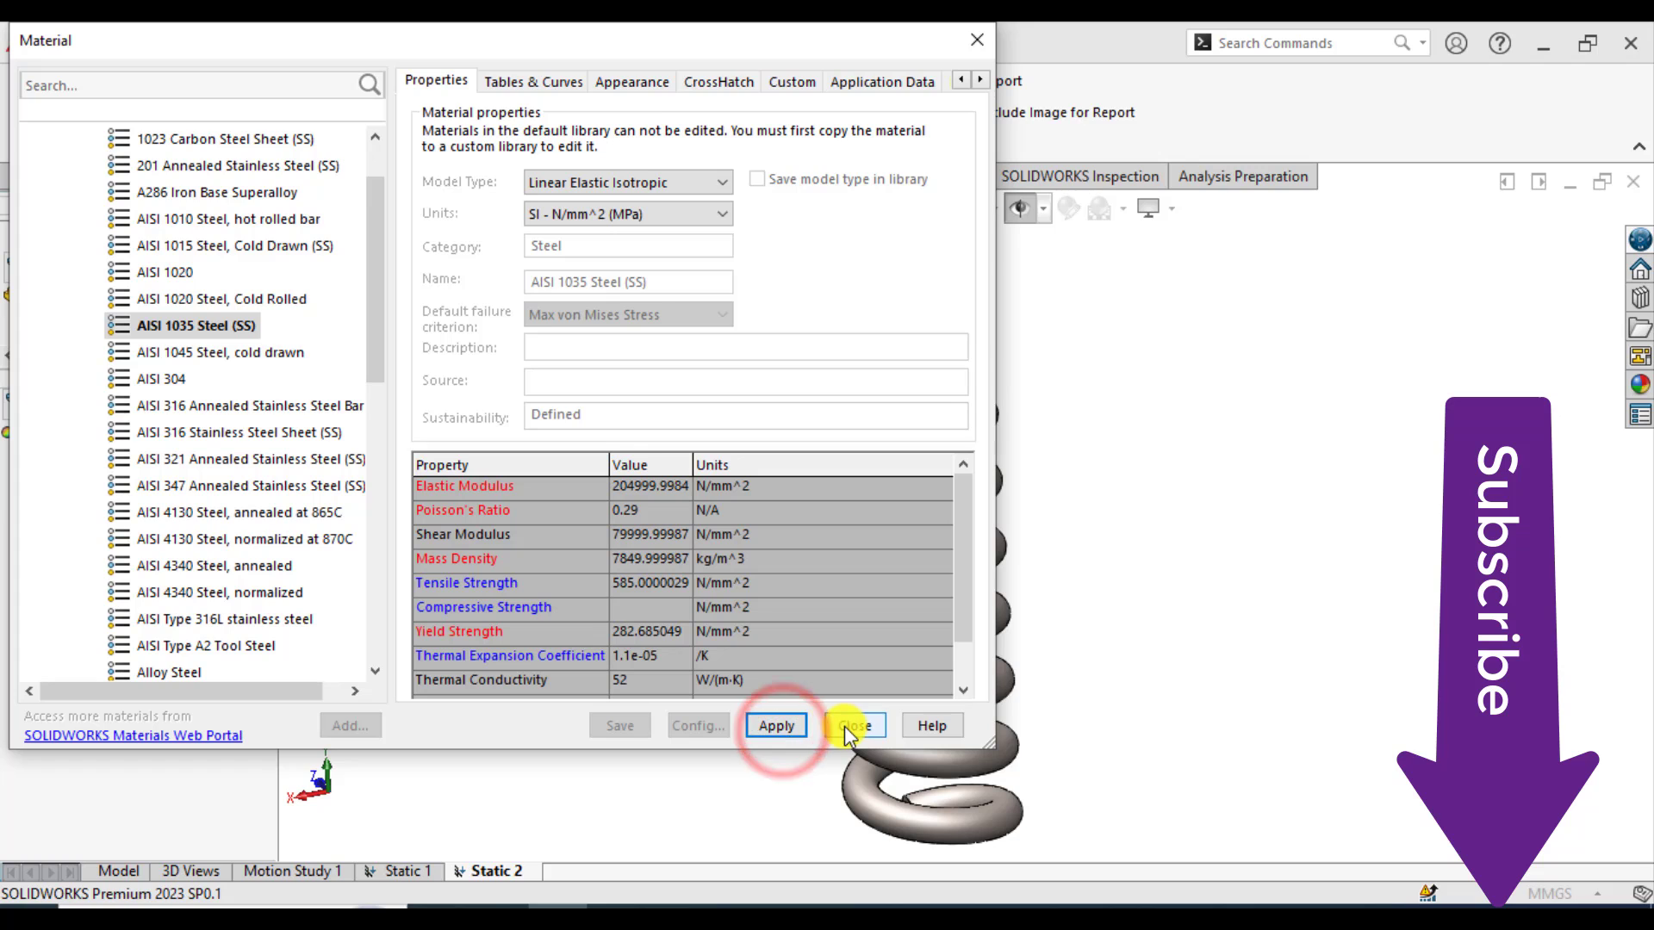
{"action": "left_click", "coordinate": [845, 726]}
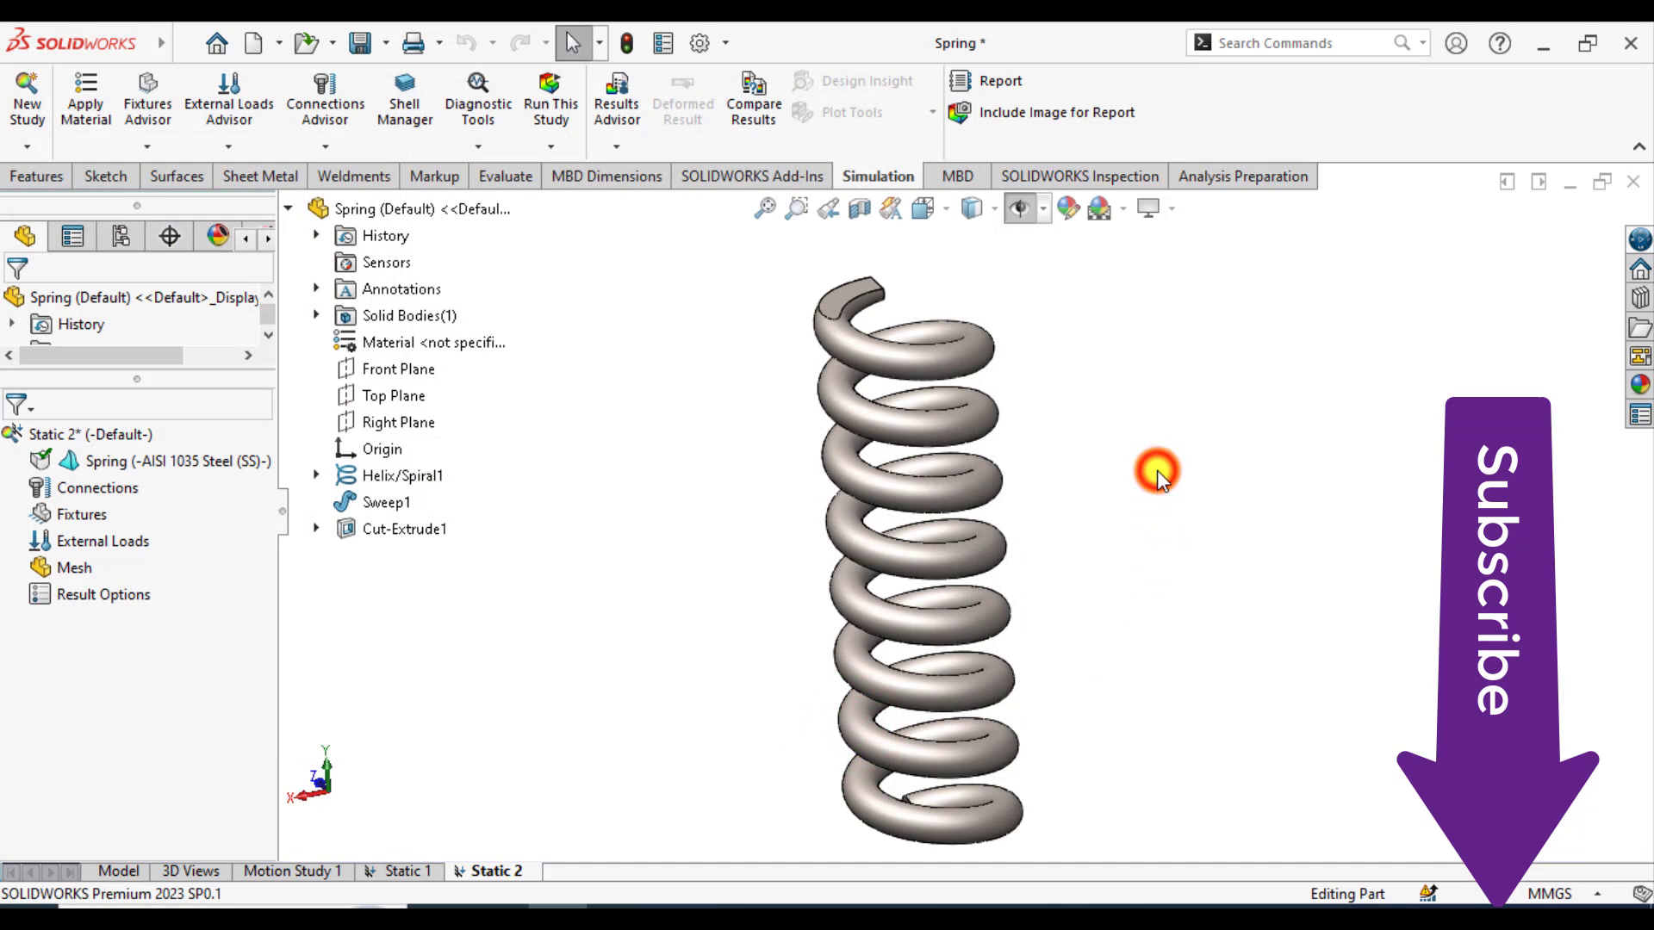
Add a Fixed Geometry fixture on the flat cut face at the spring's lower end.
{"action": "right_click", "coordinate": [96, 515]}
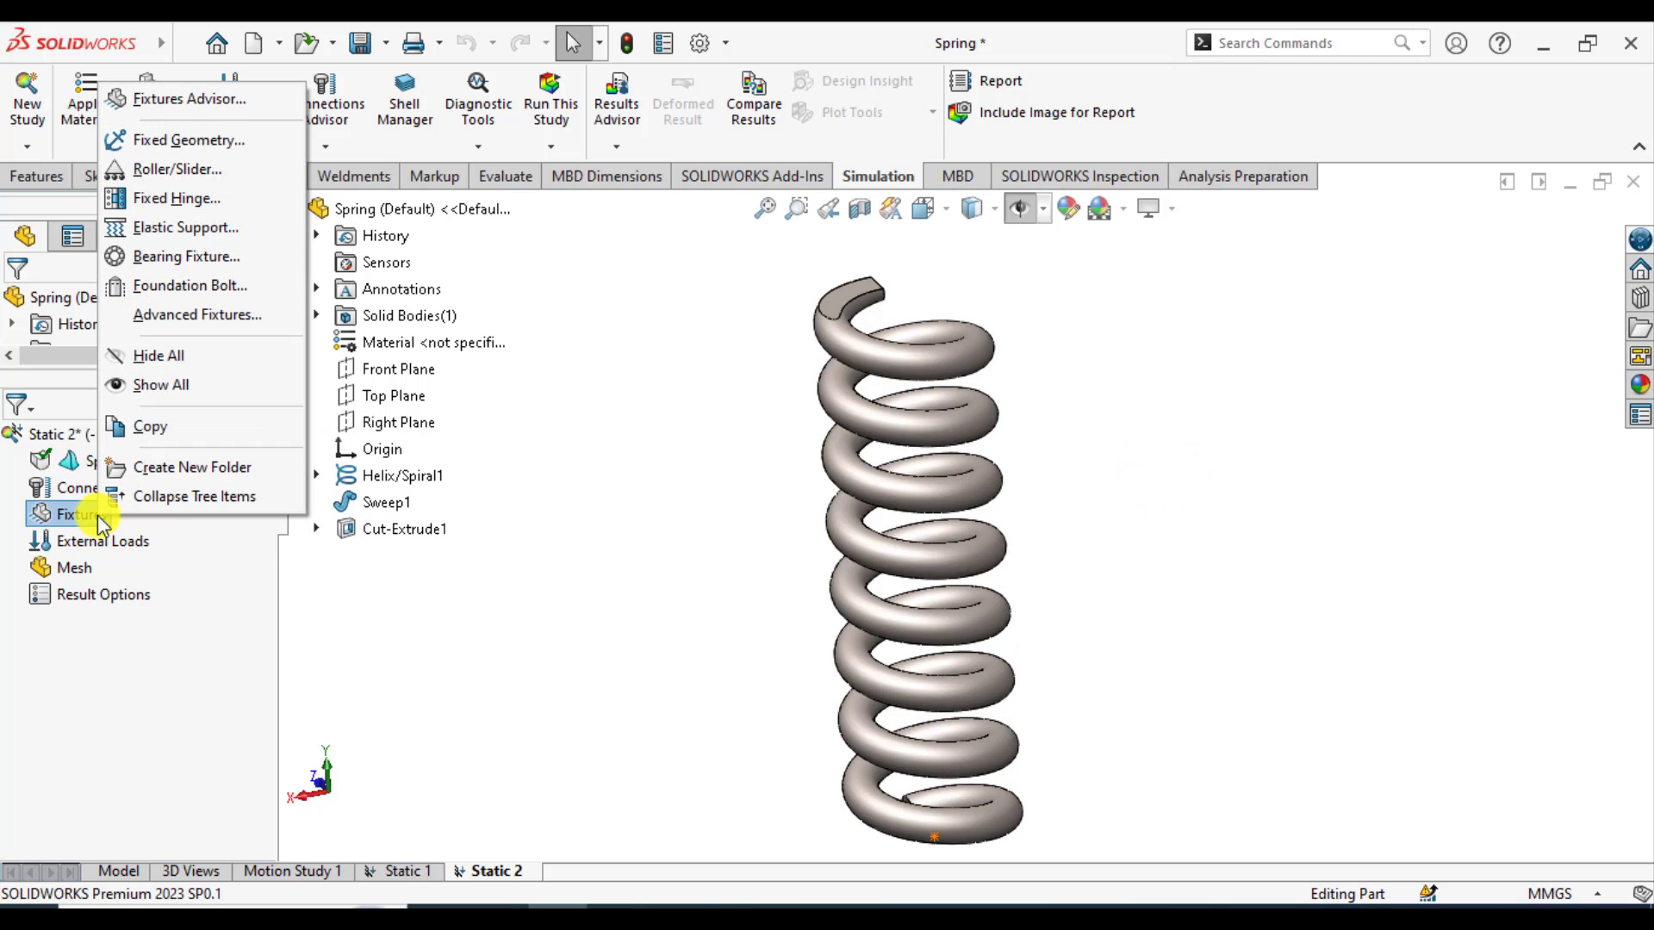
{"action": "left_click", "coordinate": [168, 143]}
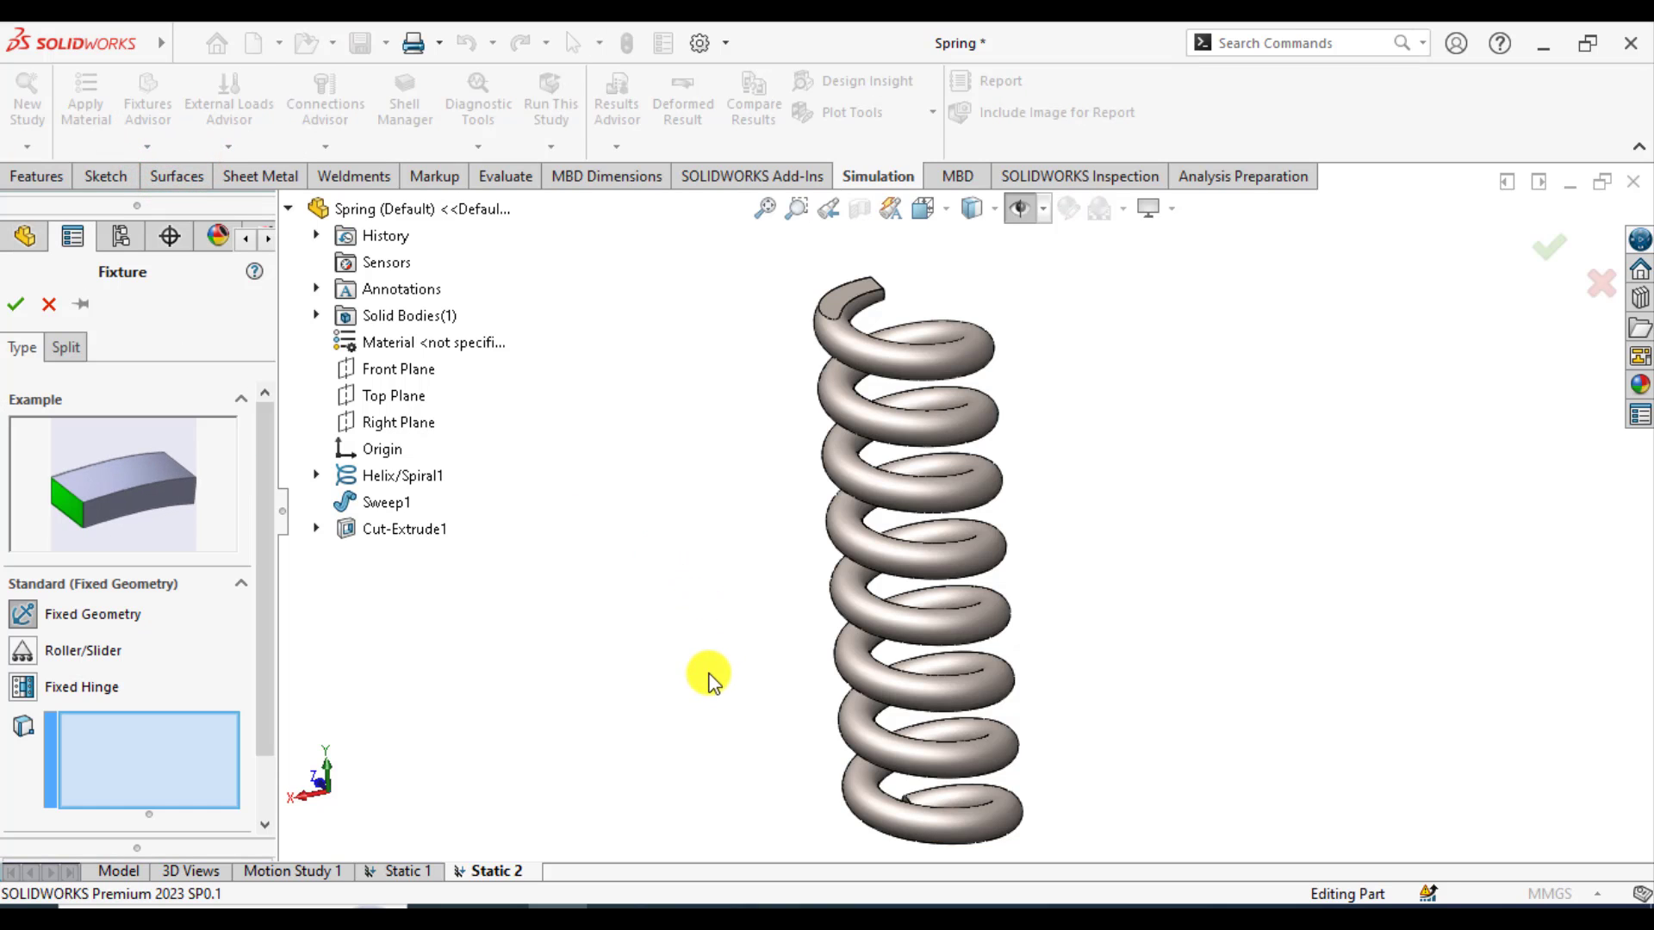
{"action": "middle_click_drag", "start_coordinate": [705, 675], "coordinate": [695, 405]}
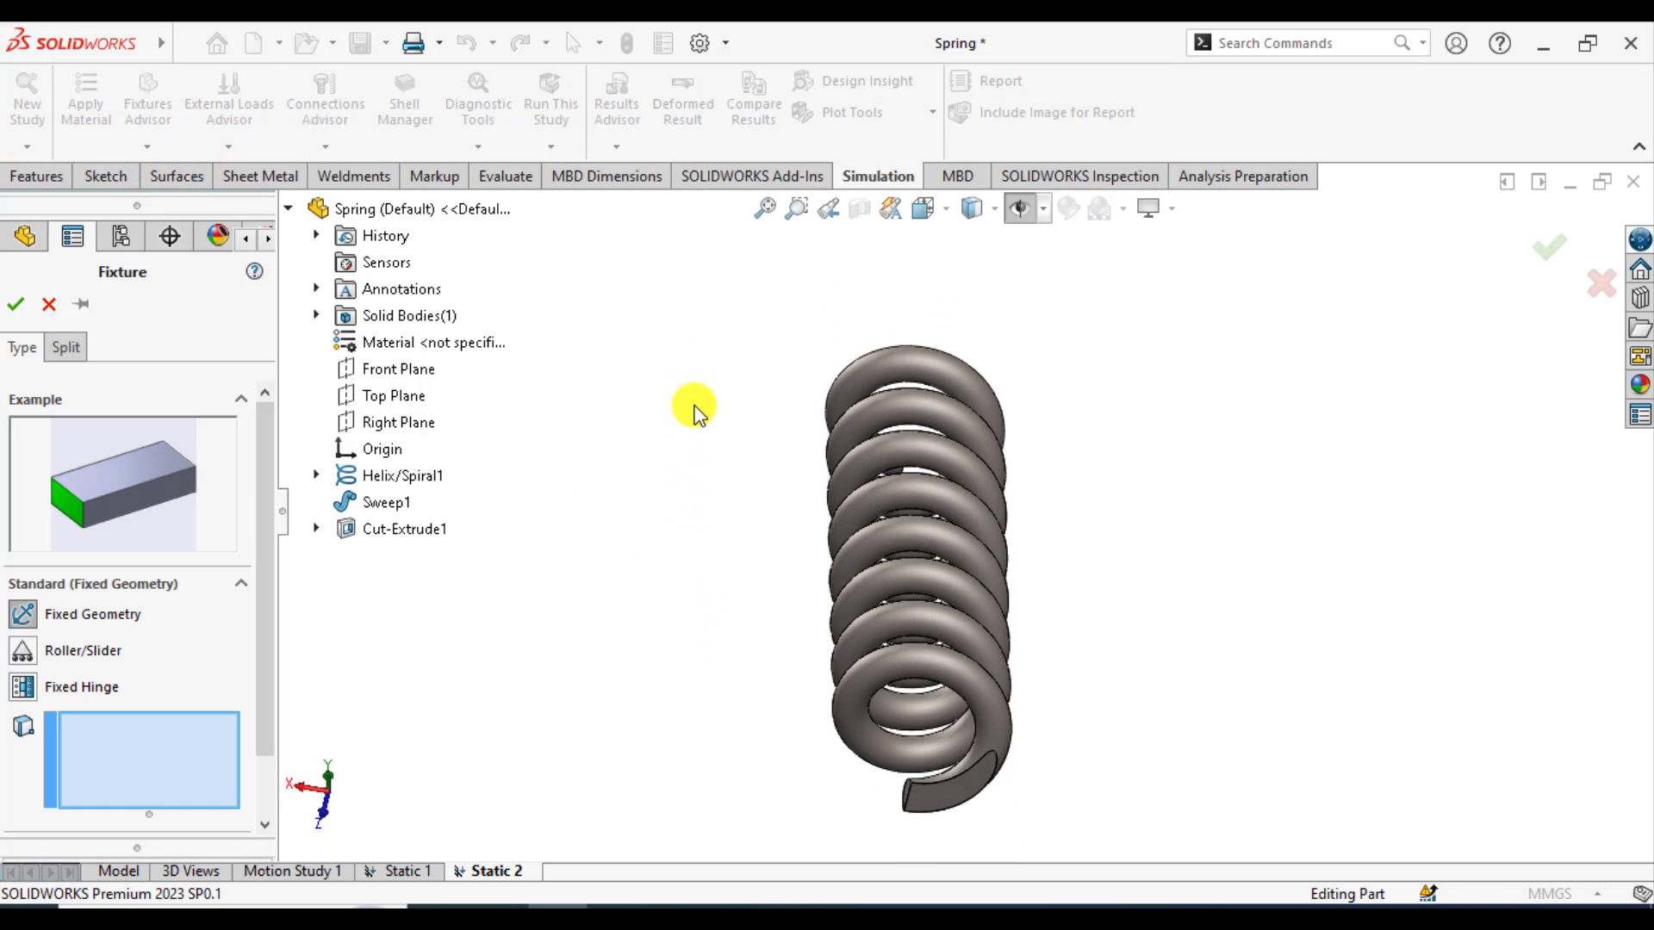
{"action": "left_click", "coordinate": [930, 799]}
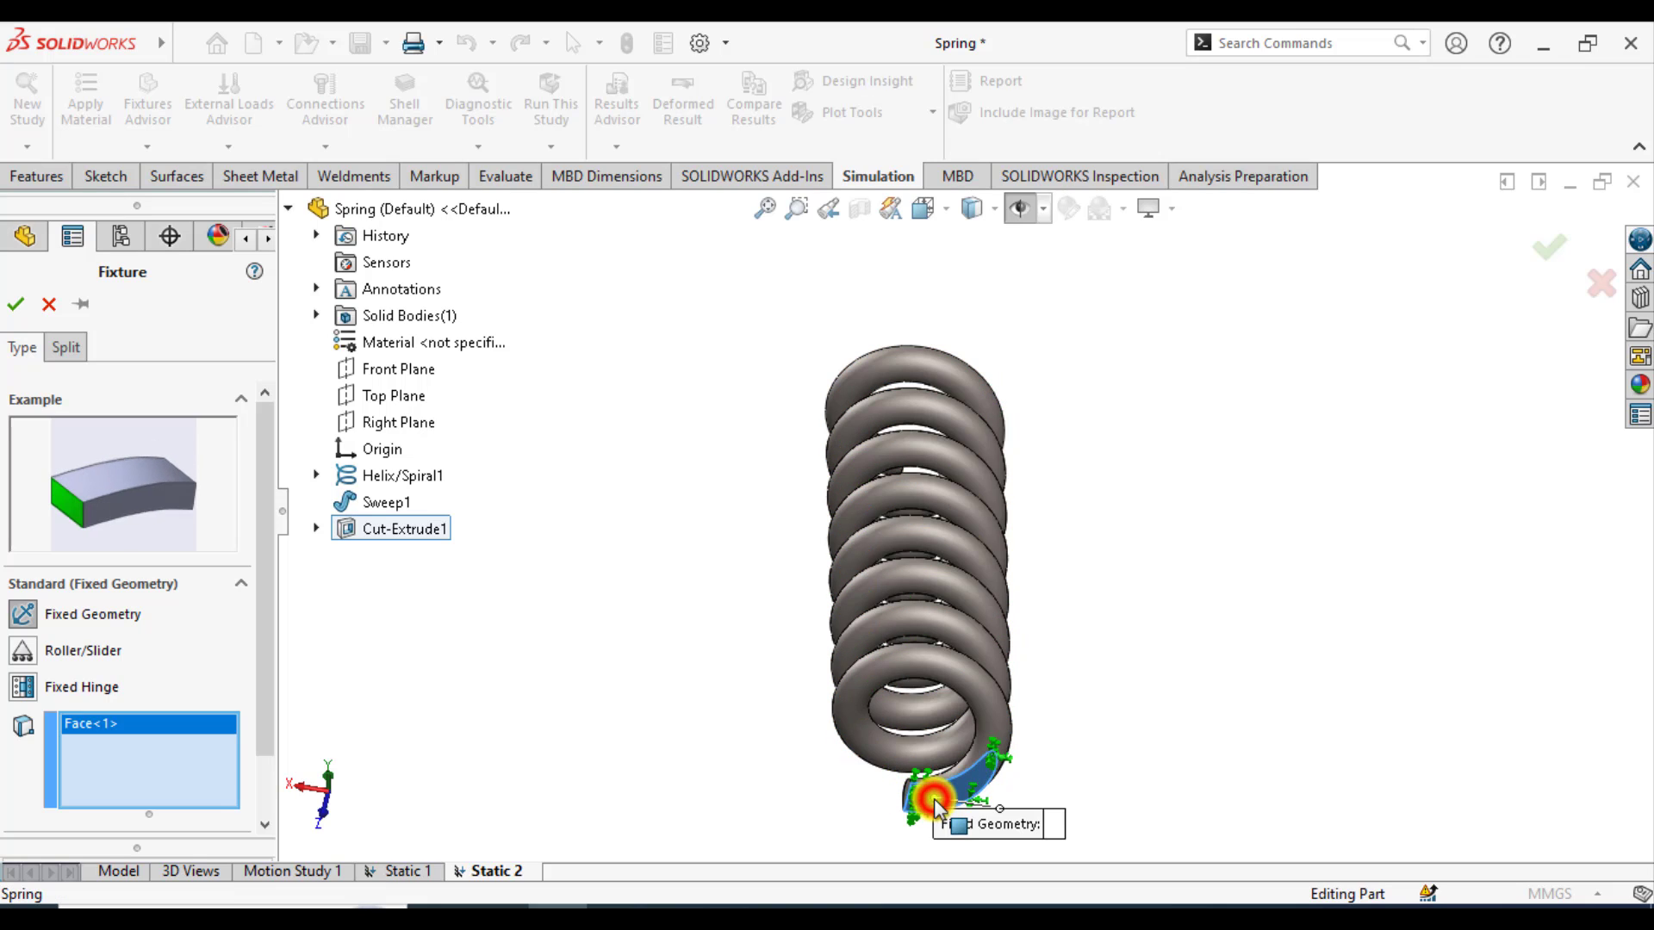
{"action": "left_click", "coordinate": [15, 303]}
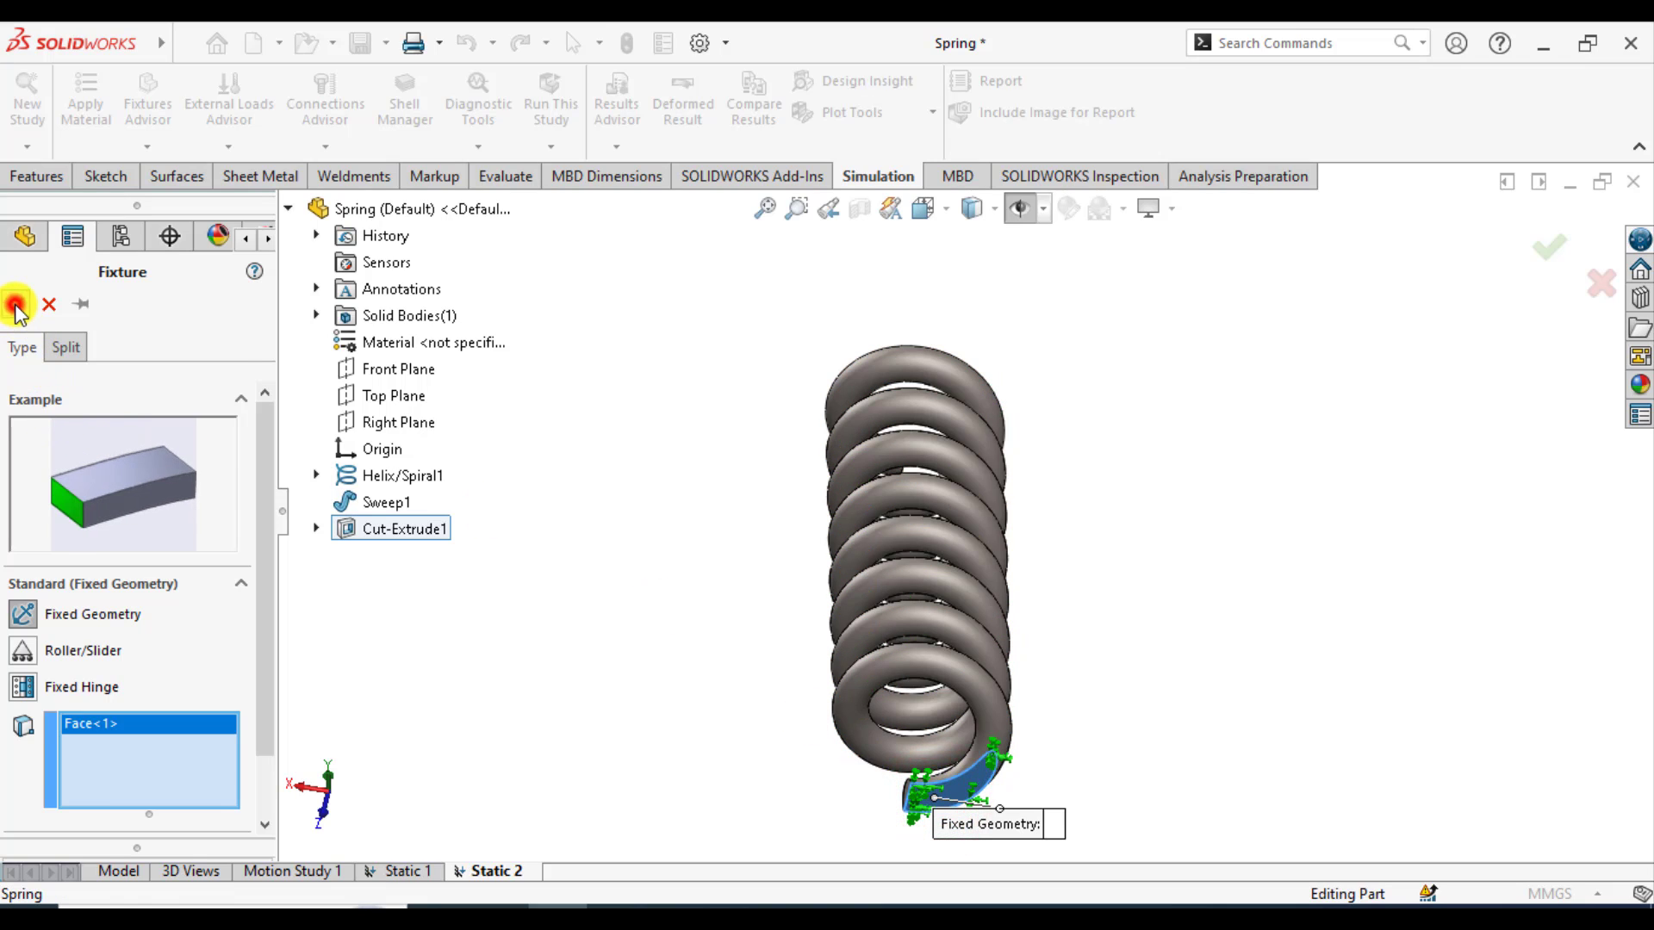
Turn off hiding of all item types to display the fixture symbols and the helix curve.
{"action": "middle_click_drag", "start_coordinate": [695, 416], "coordinate": [1014, 237]}
{"action": "left_click", "coordinate": [1022, 211]}
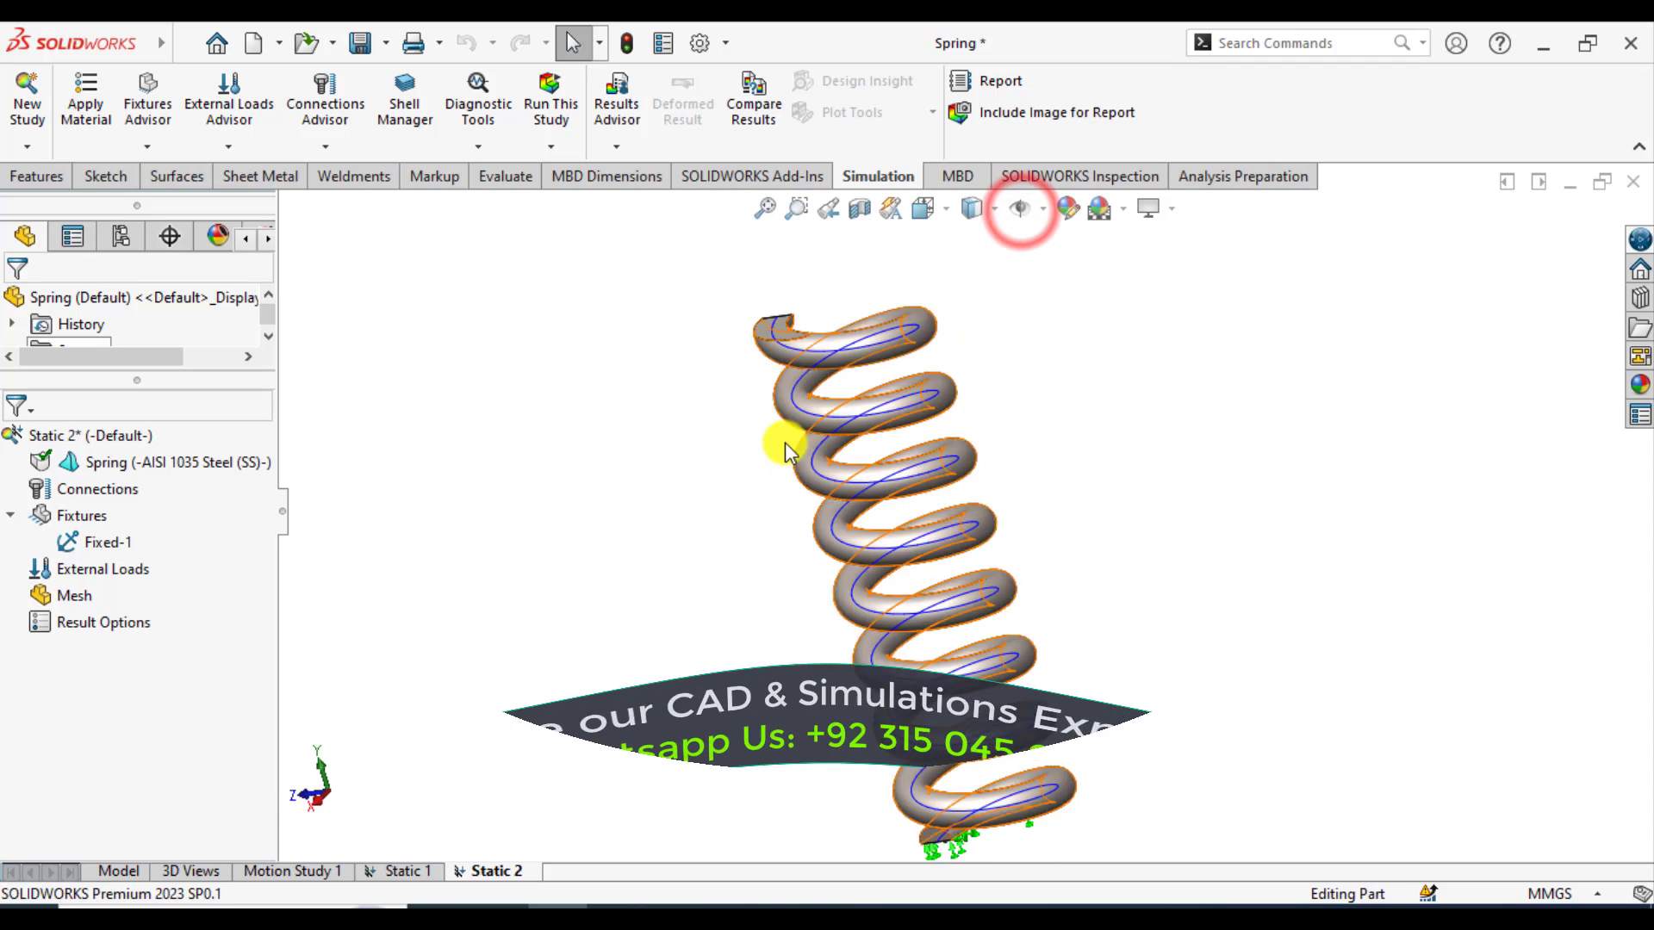
{"action": "mouse_move", "coordinate": [691, 575]}
{"action": "middle_mouse_down"}
{"action": "mouse_move", "coordinate": [732, 450]}
{"action": "mouse_move", "coordinate": [766, 561]}
{"action": "middle_mouse_up"}
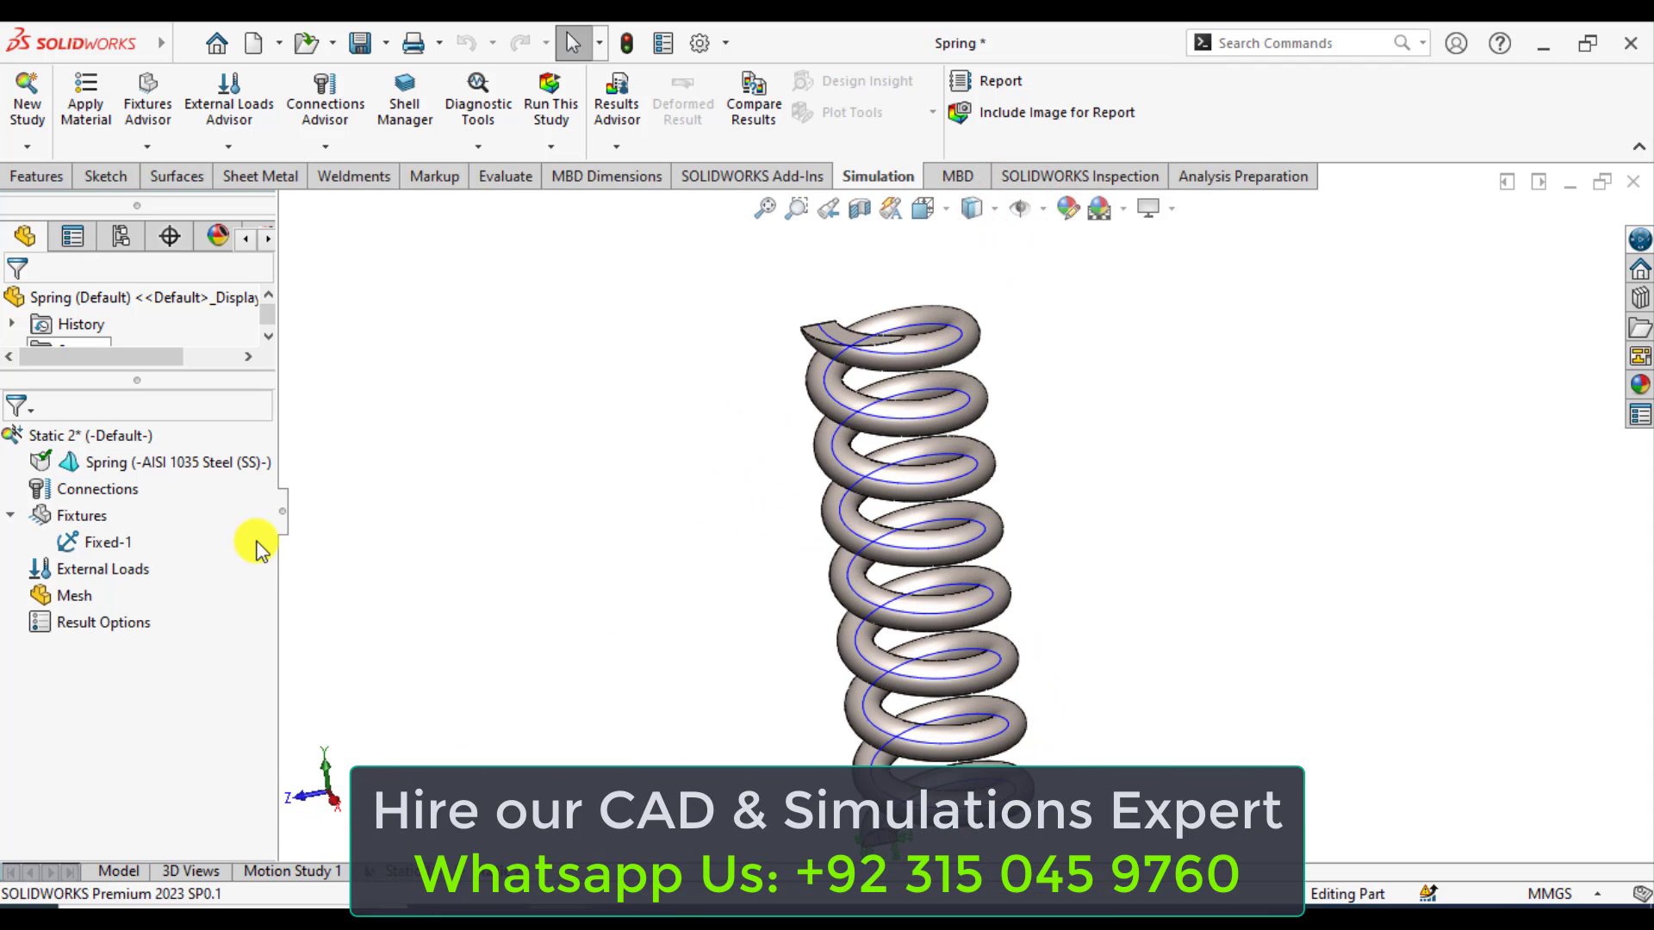
Apply a 300 N normal force per item to the flat cut face at the spring's upper end.
{"action": "right_click", "coordinate": [109, 575]}
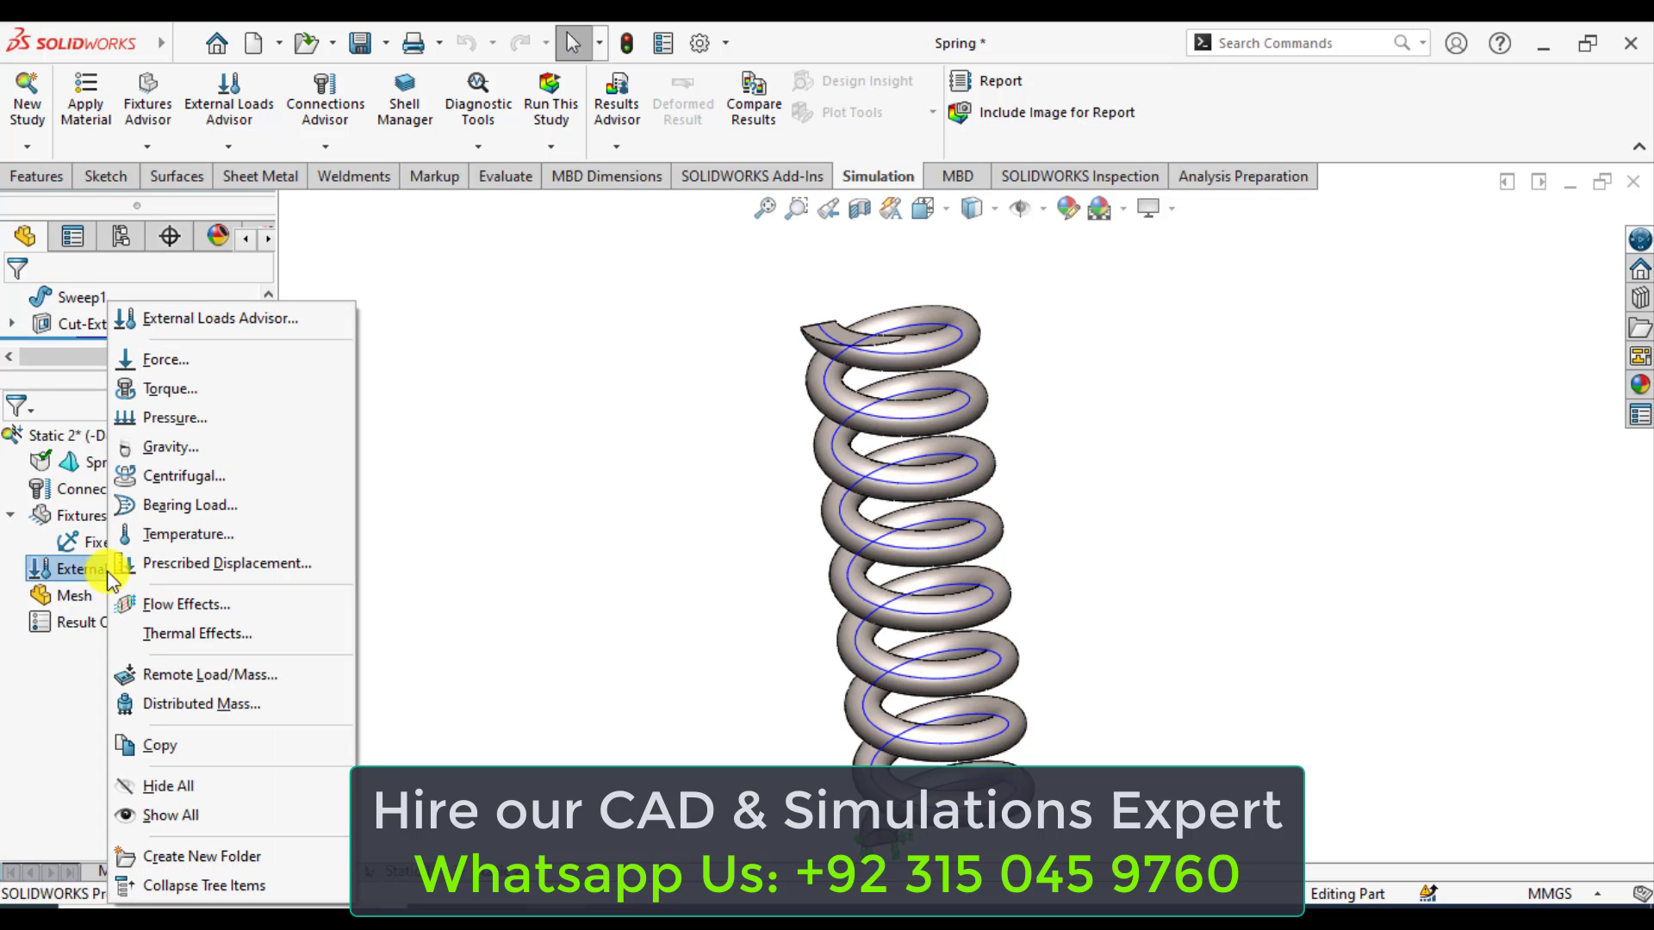
{"action": "left_click", "coordinate": [145, 361]}
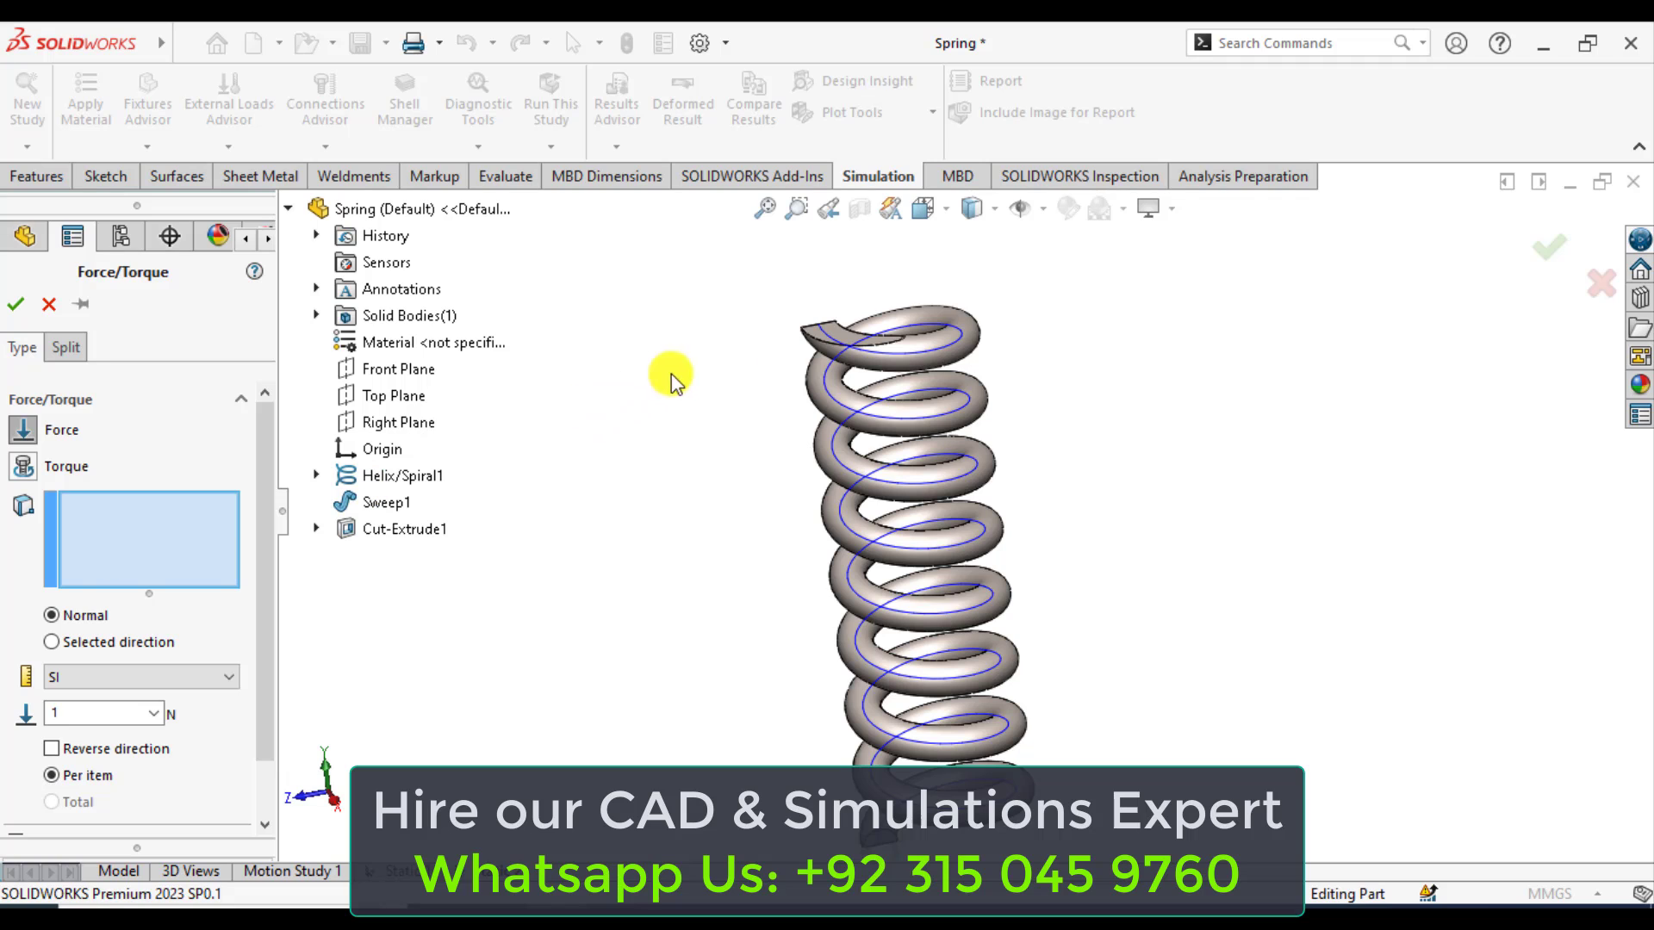
{"action": "scroll", "coordinate": [810, 366], "scroll_direction": "down", "scroll_amount": 5}
{"action": "left_click", "coordinate": [952, 410]}
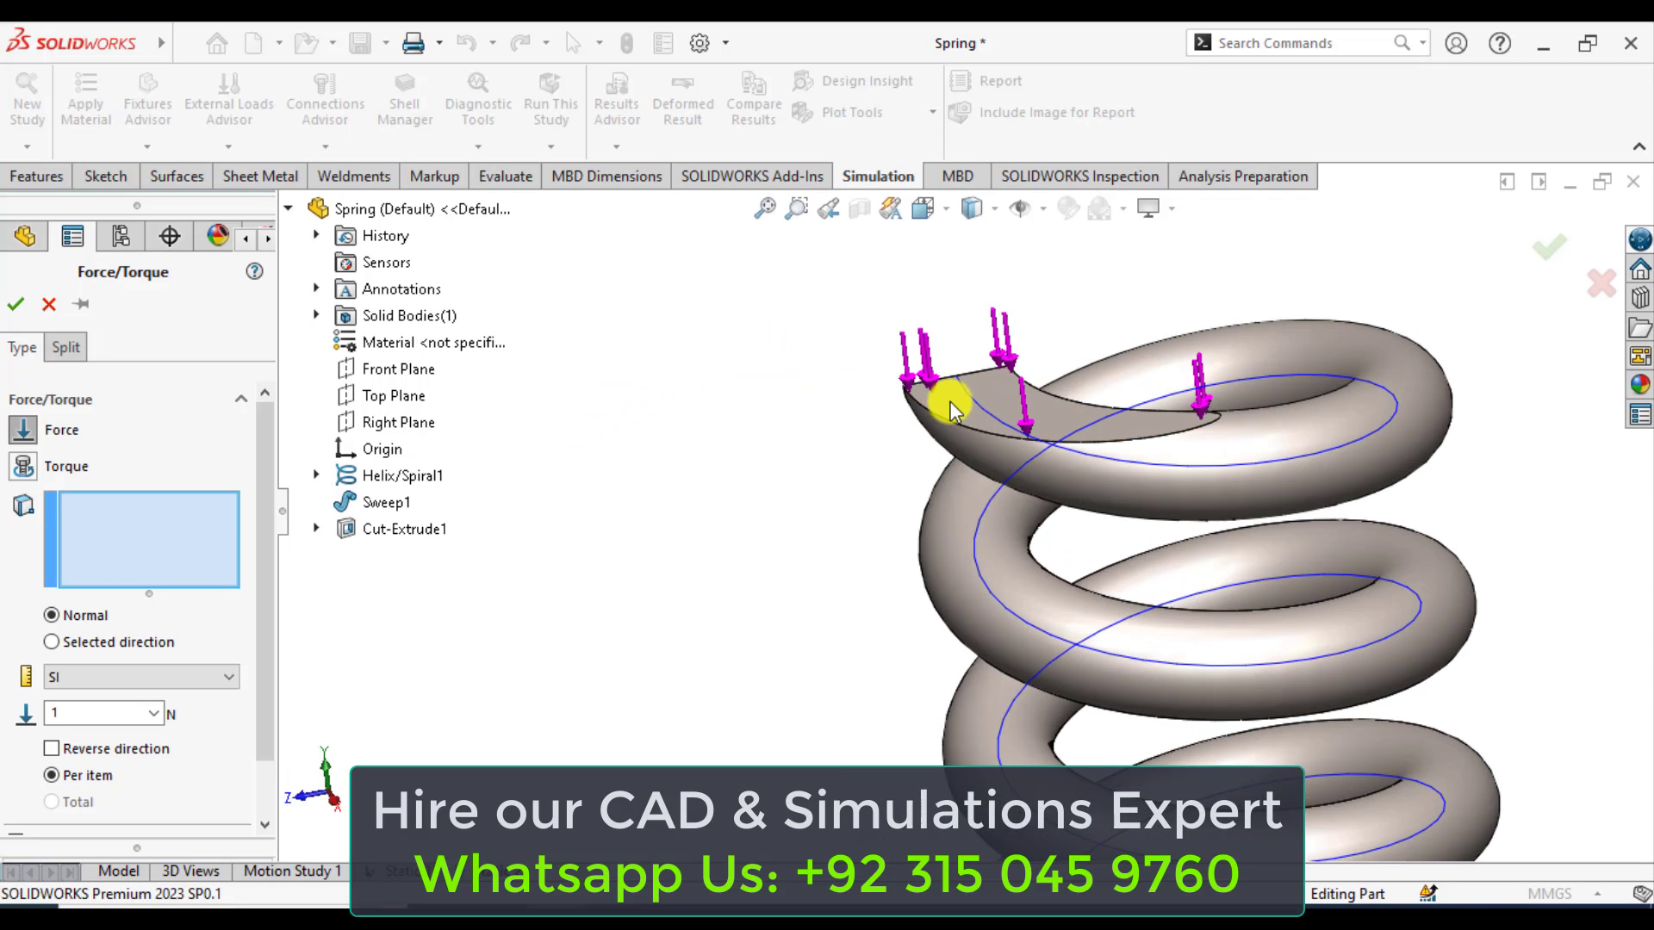
{"action": "left_click", "coordinate": [952, 409]}
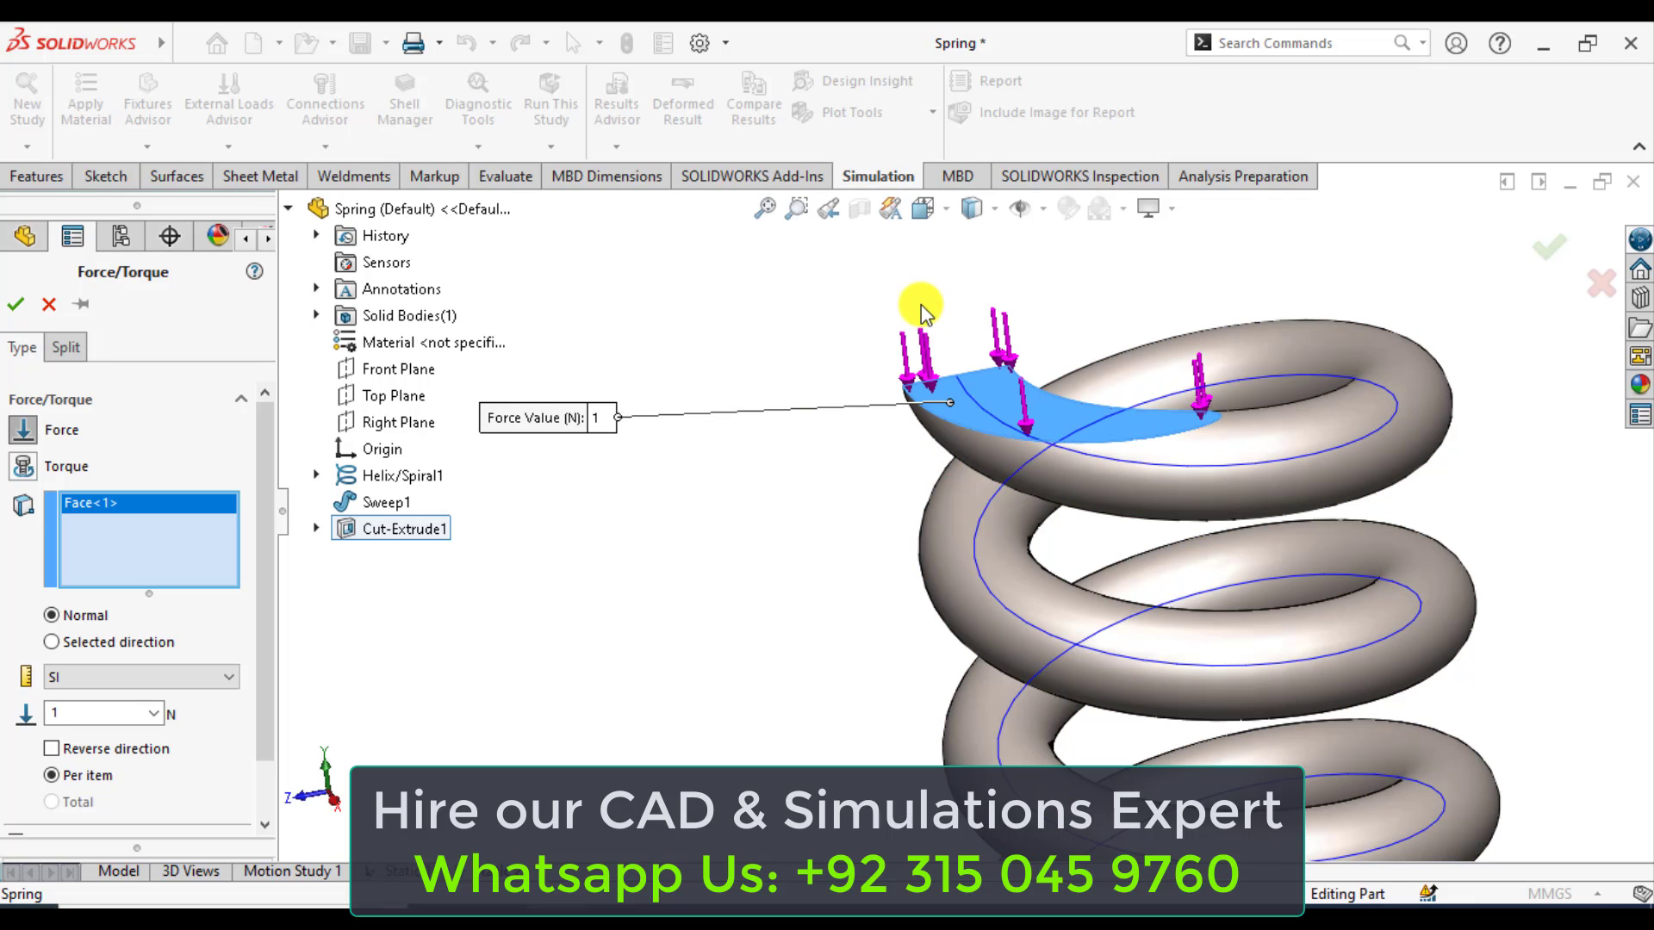
{"action": "double_click", "coordinate": [69, 711]}
{"action": "type", "text": "3"}
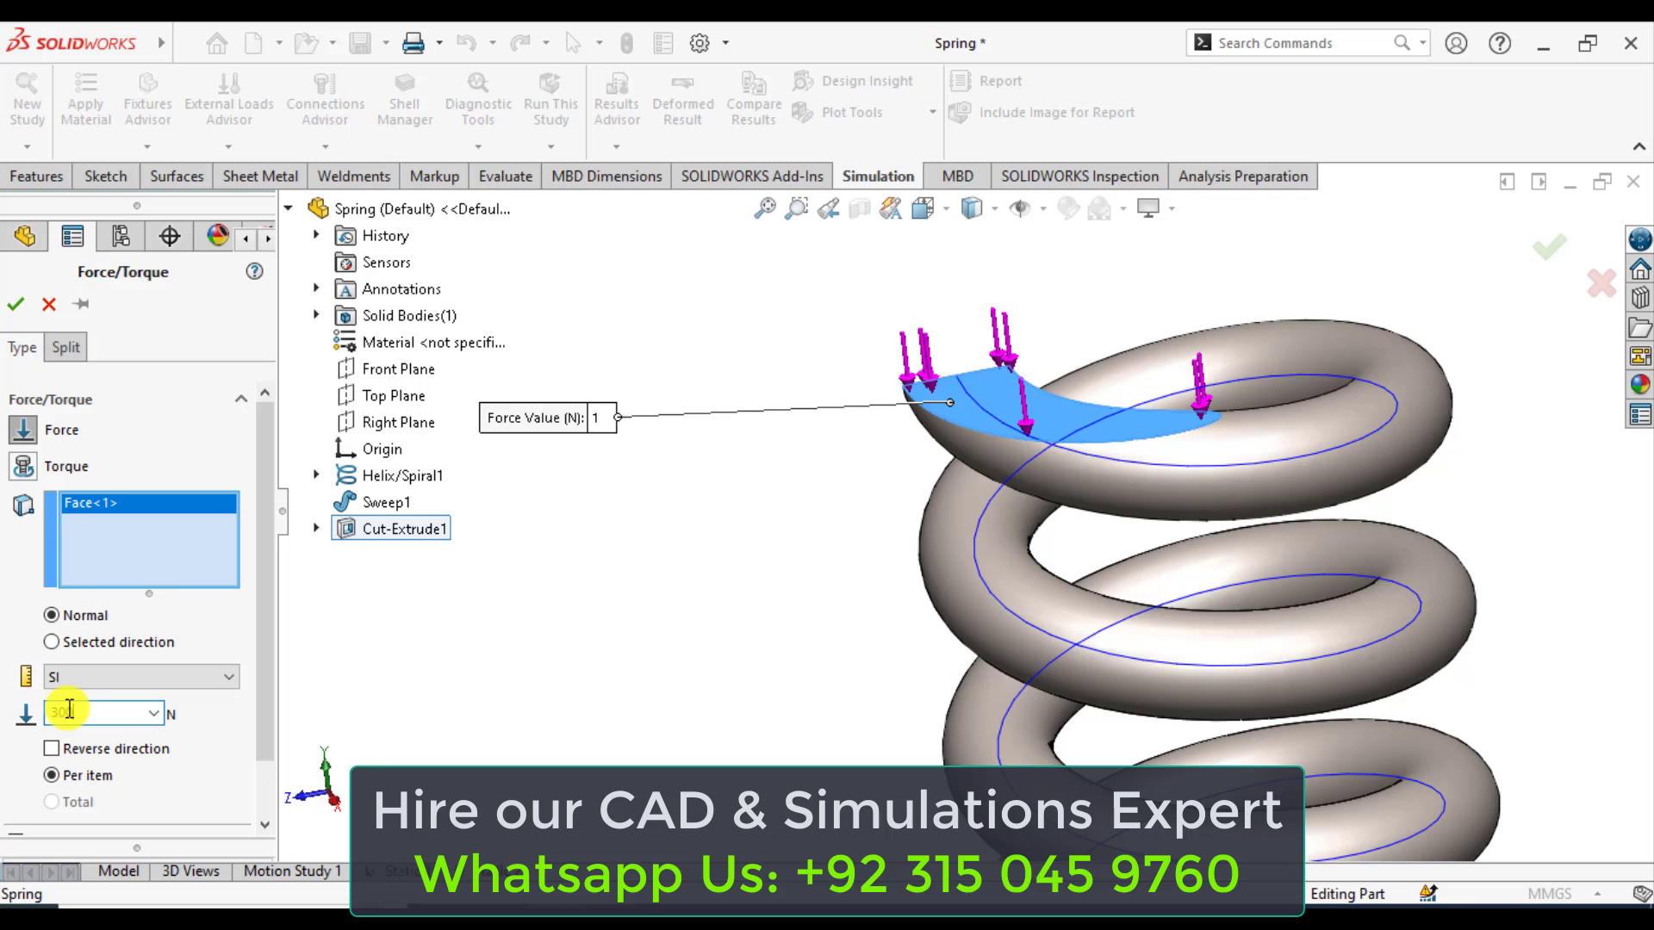
{"action": "type", "text": "00"}
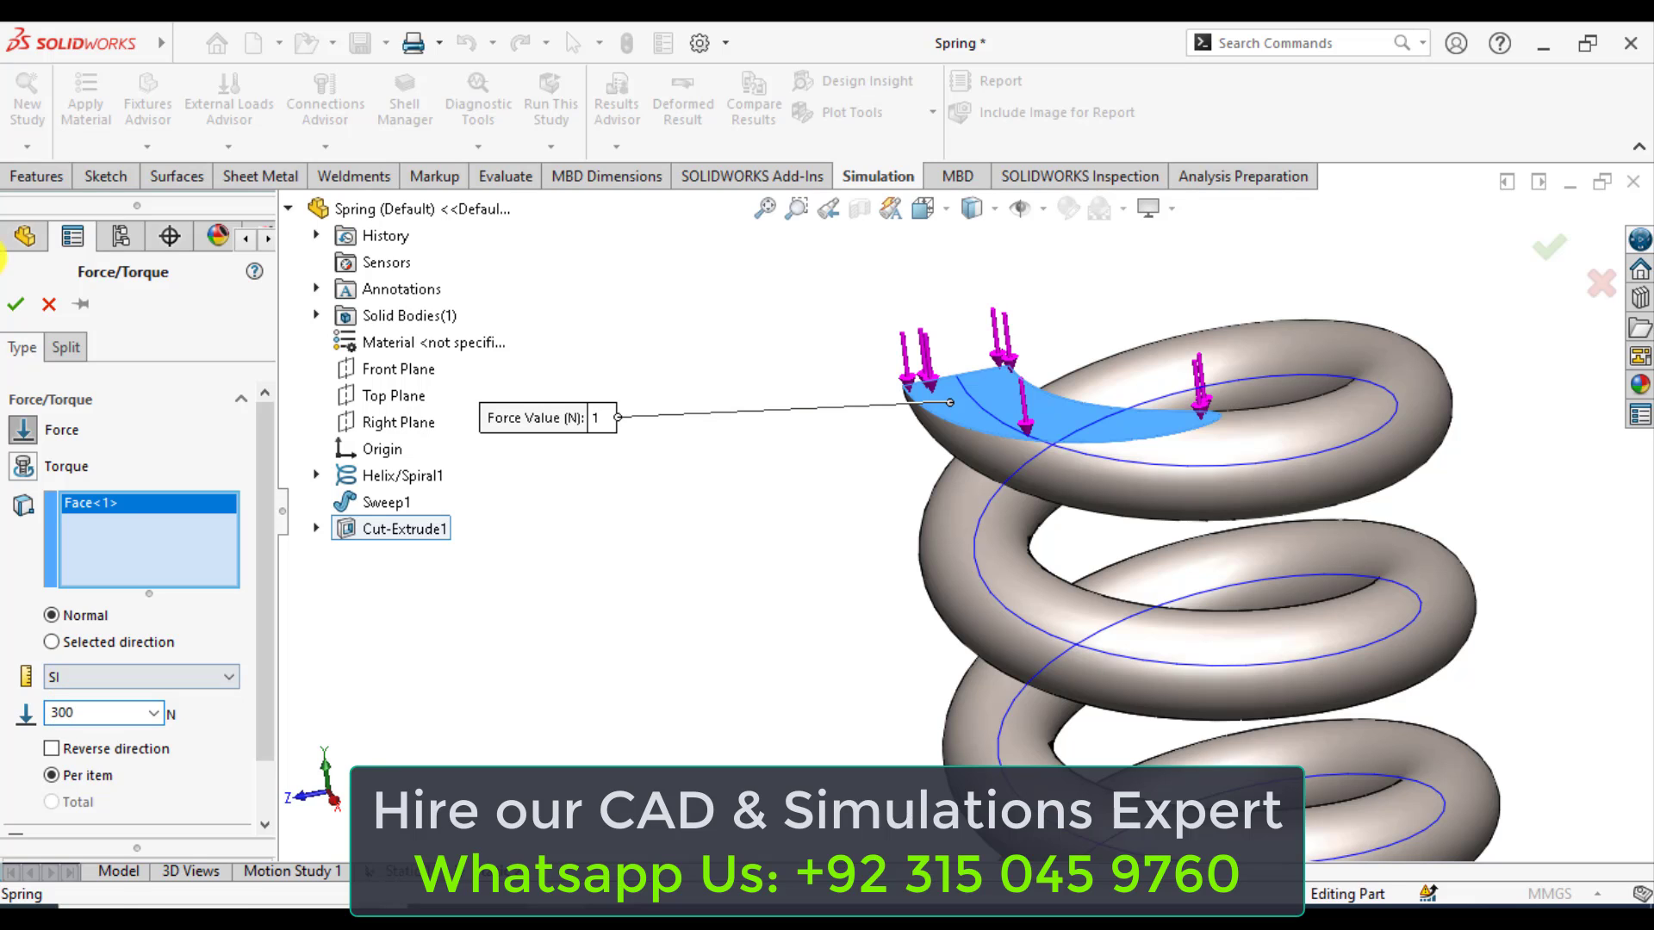
{"action": "left_click", "coordinate": [18, 306]}
Set up a Use Reference Geometry fixture on the spring's swept outer face, with the Top Plane as the direction reference.
{"action": "key", "text": "z"}
{"action": "key", "text": "z"}
{"action": "key", "text": "z"}
{"action": "key", "text": "z"}
{"action": "key", "text": "z"}
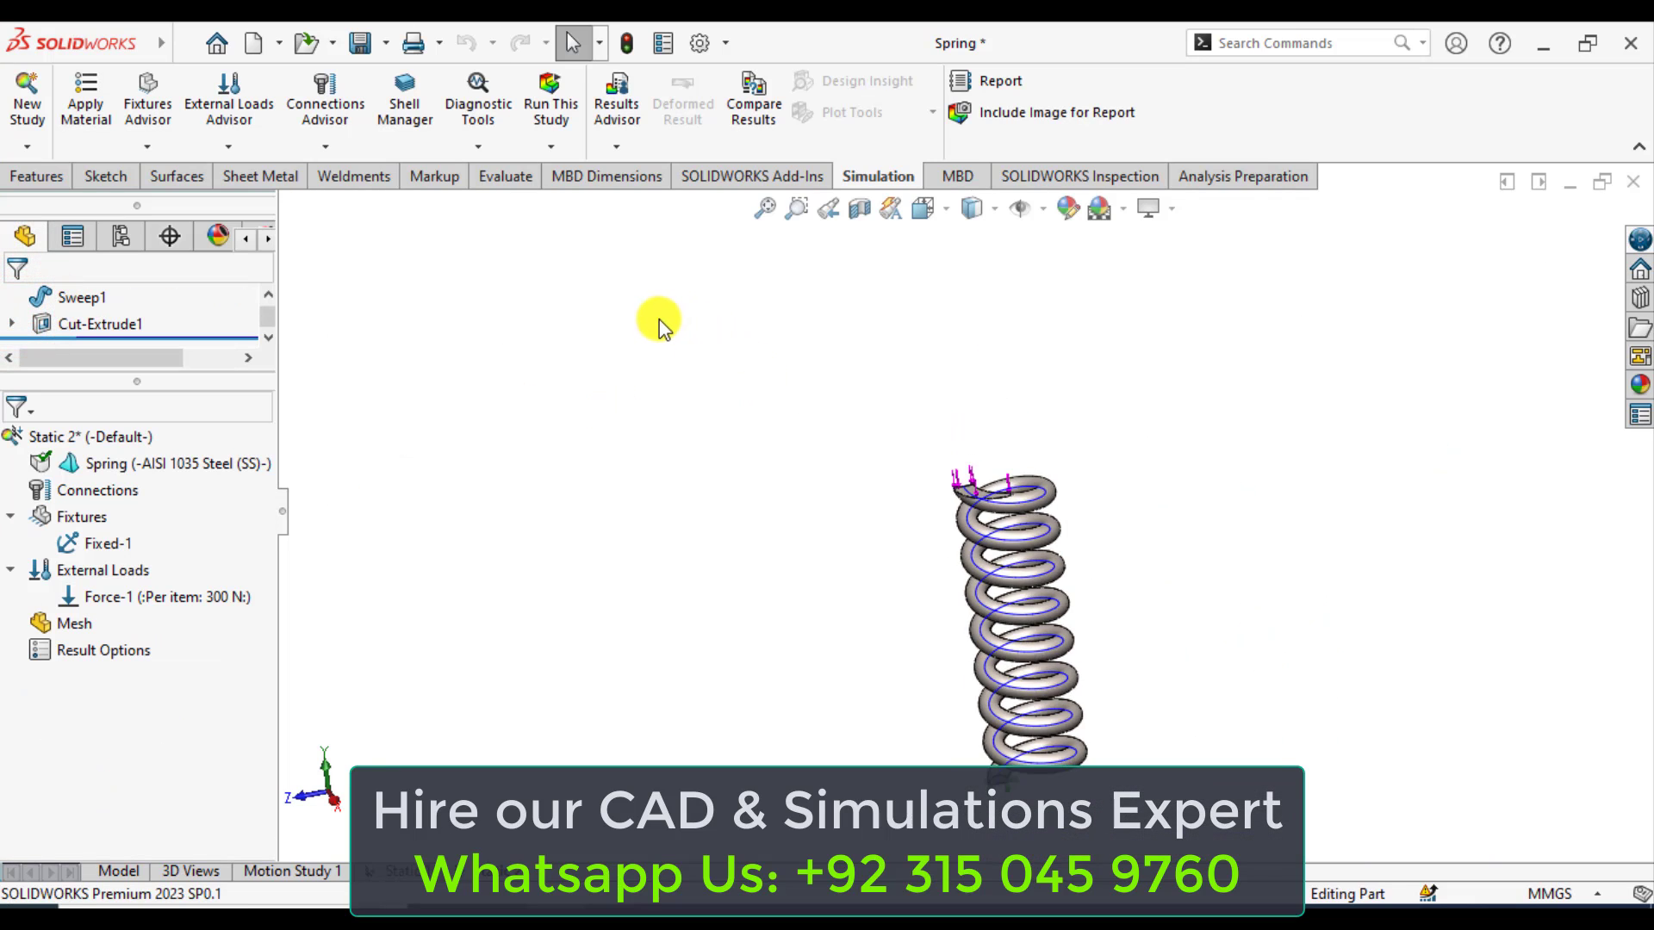
{"action": "scroll", "coordinate": [962, 641], "scroll_direction": "down", "scroll_amount": 4}
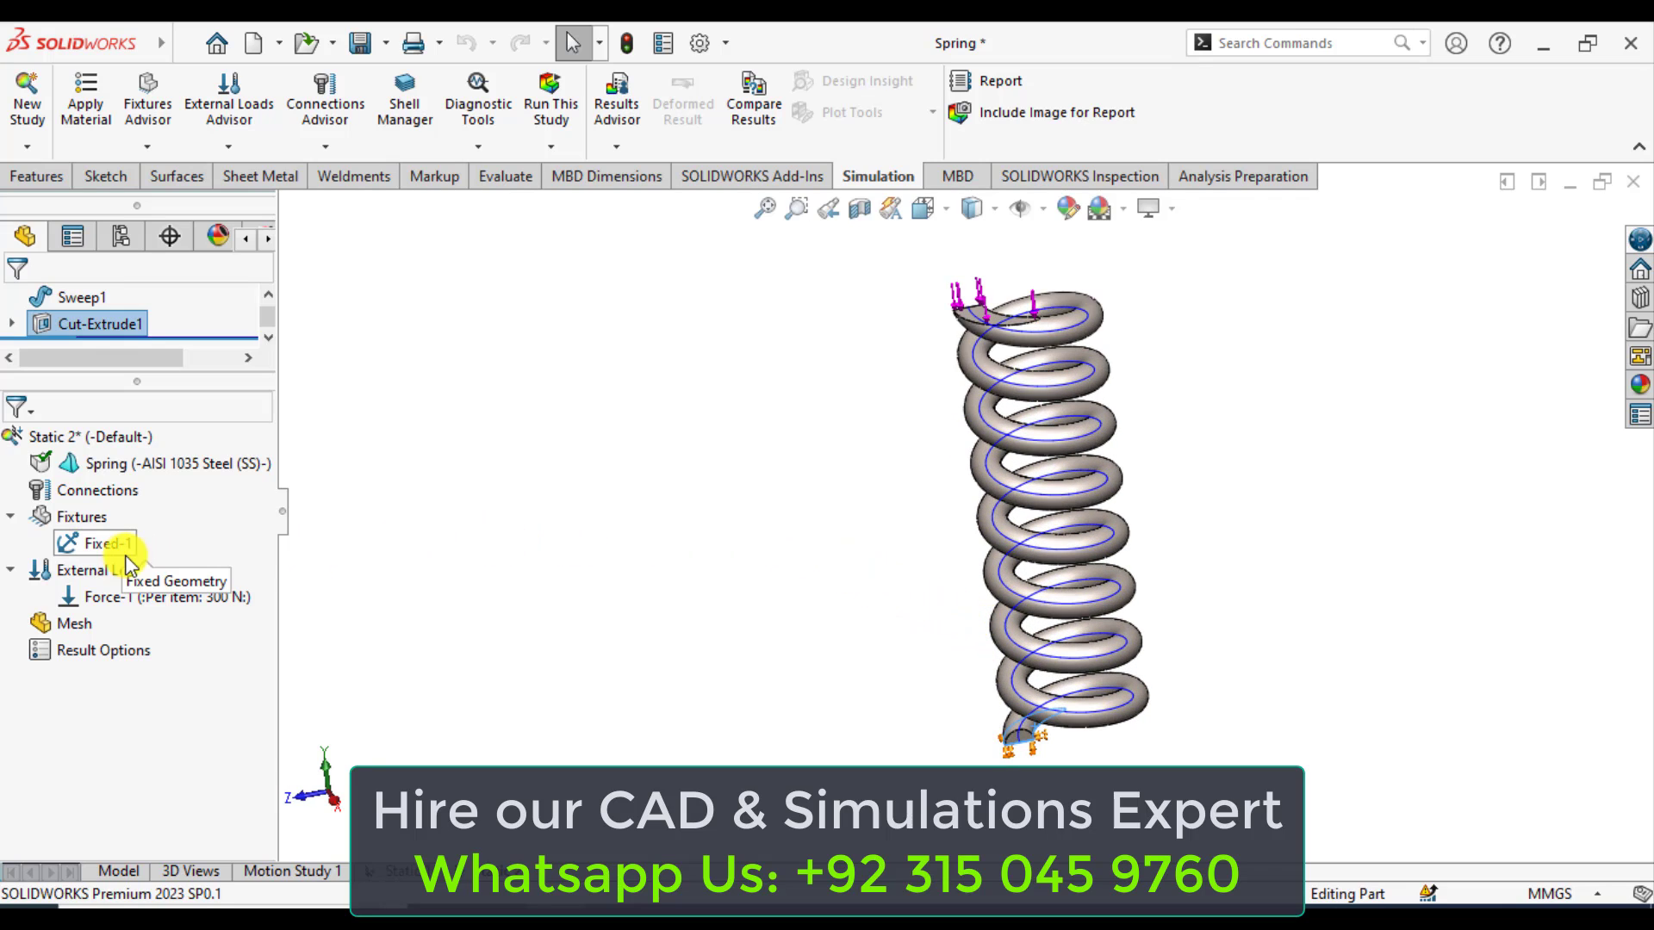
{"action": "right_click", "coordinate": [71, 521]}
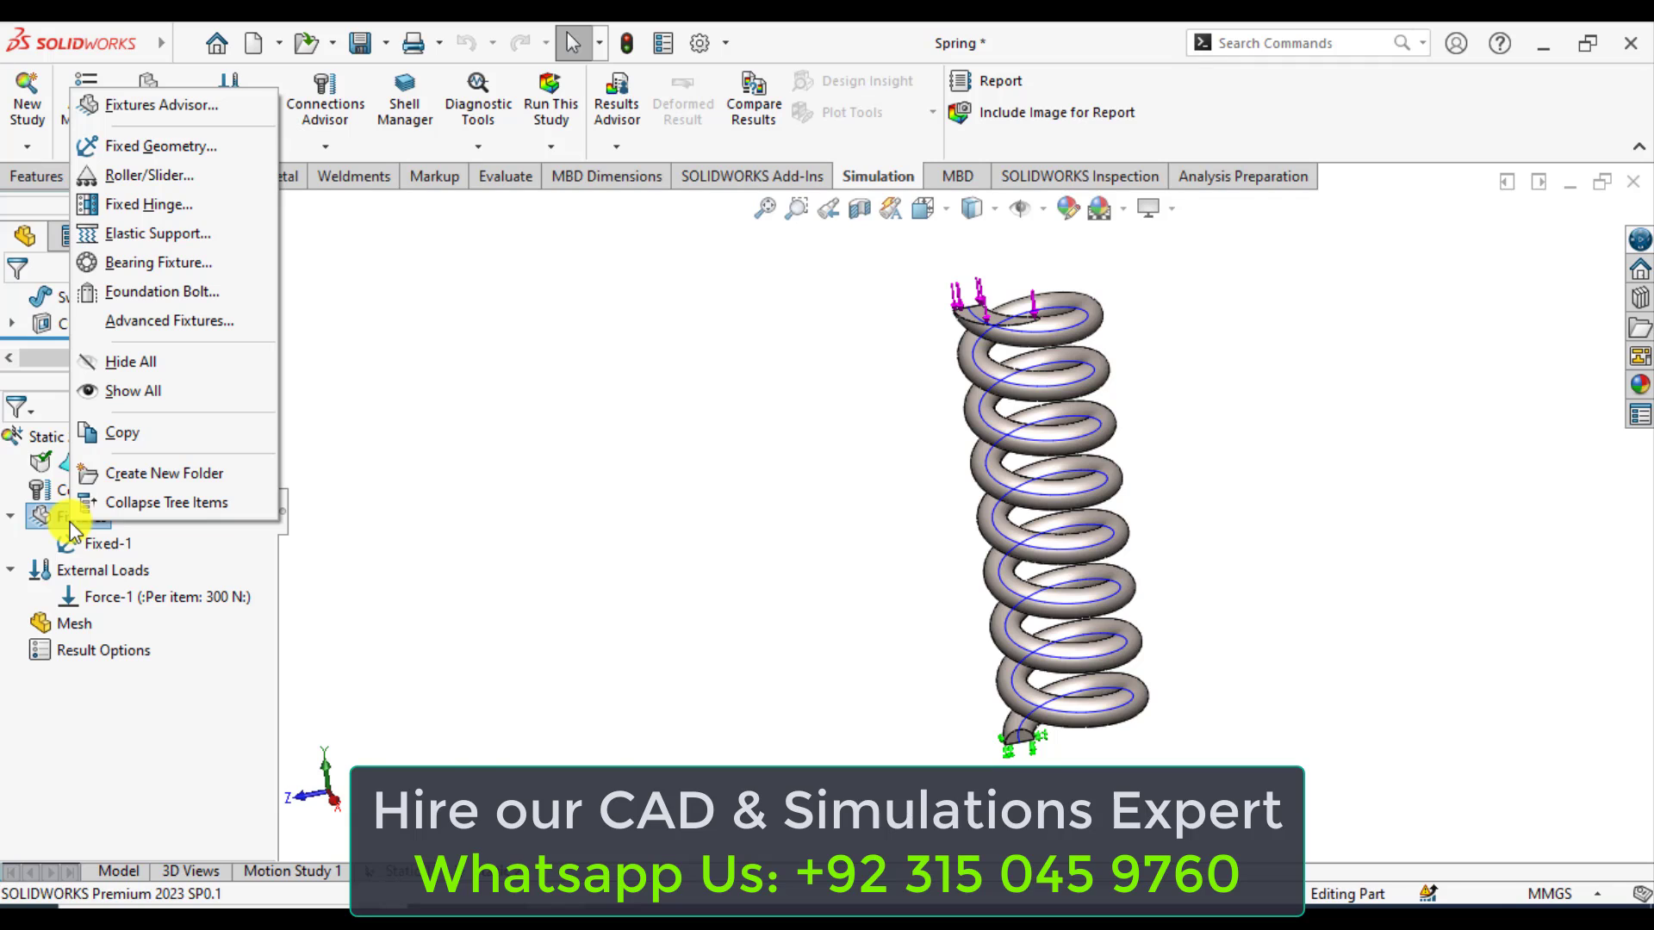
{"action": "left_click", "coordinate": [132, 148]}
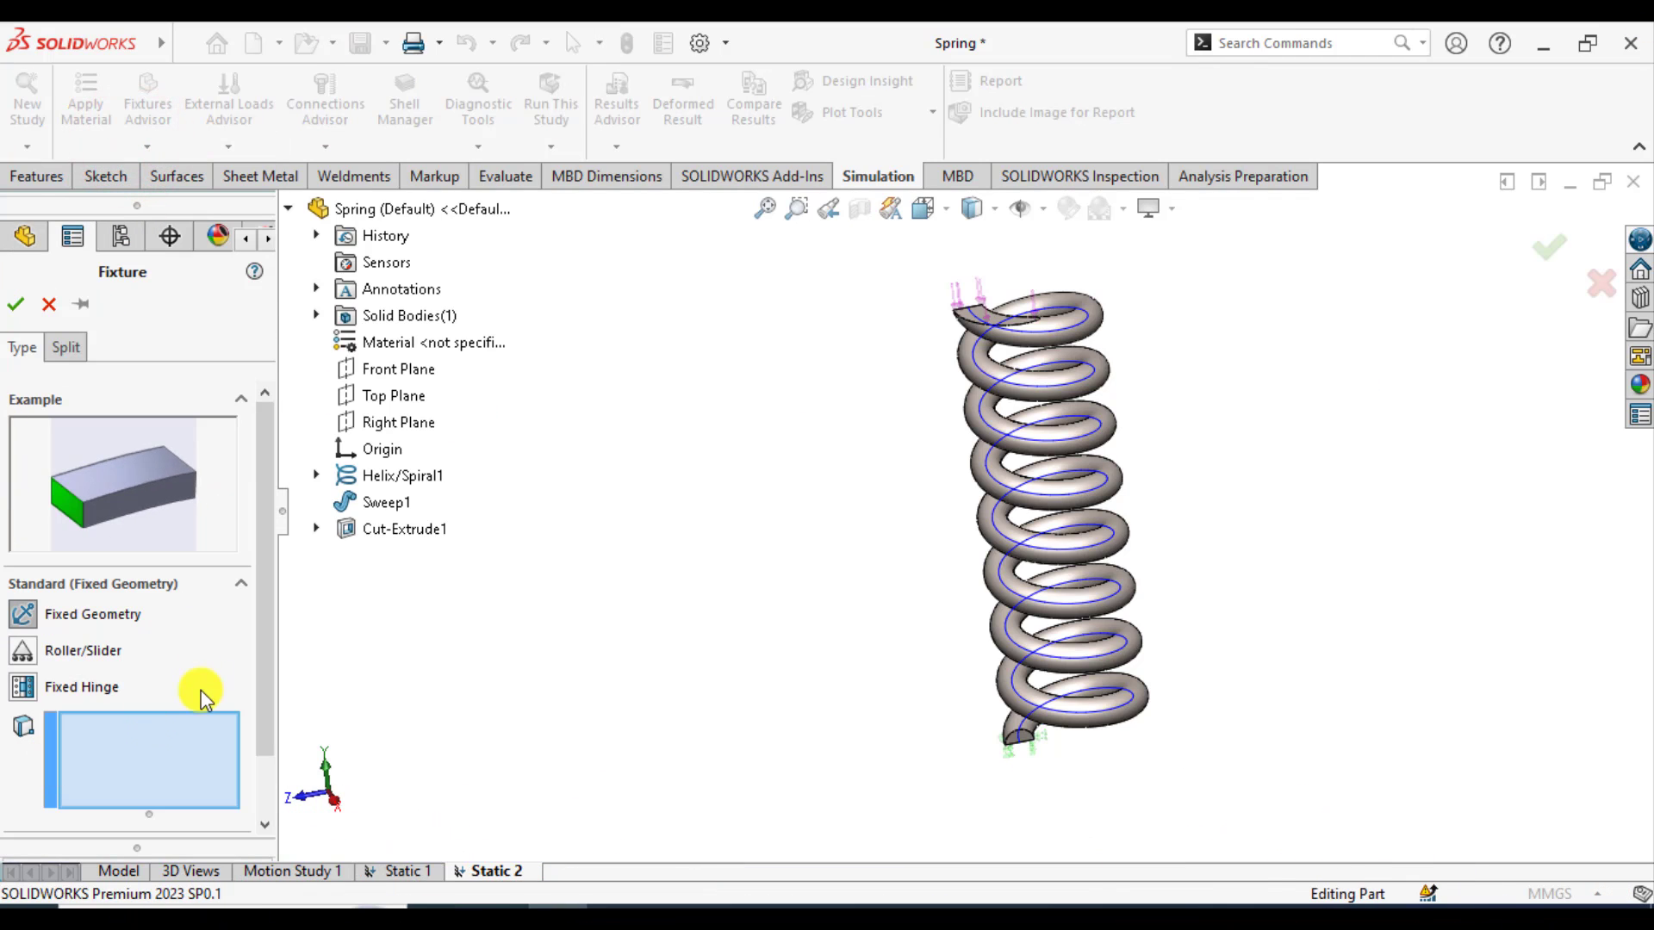
{"action": "left_click_drag", "start_coordinate": [265, 591], "coordinate": [274, 659]}
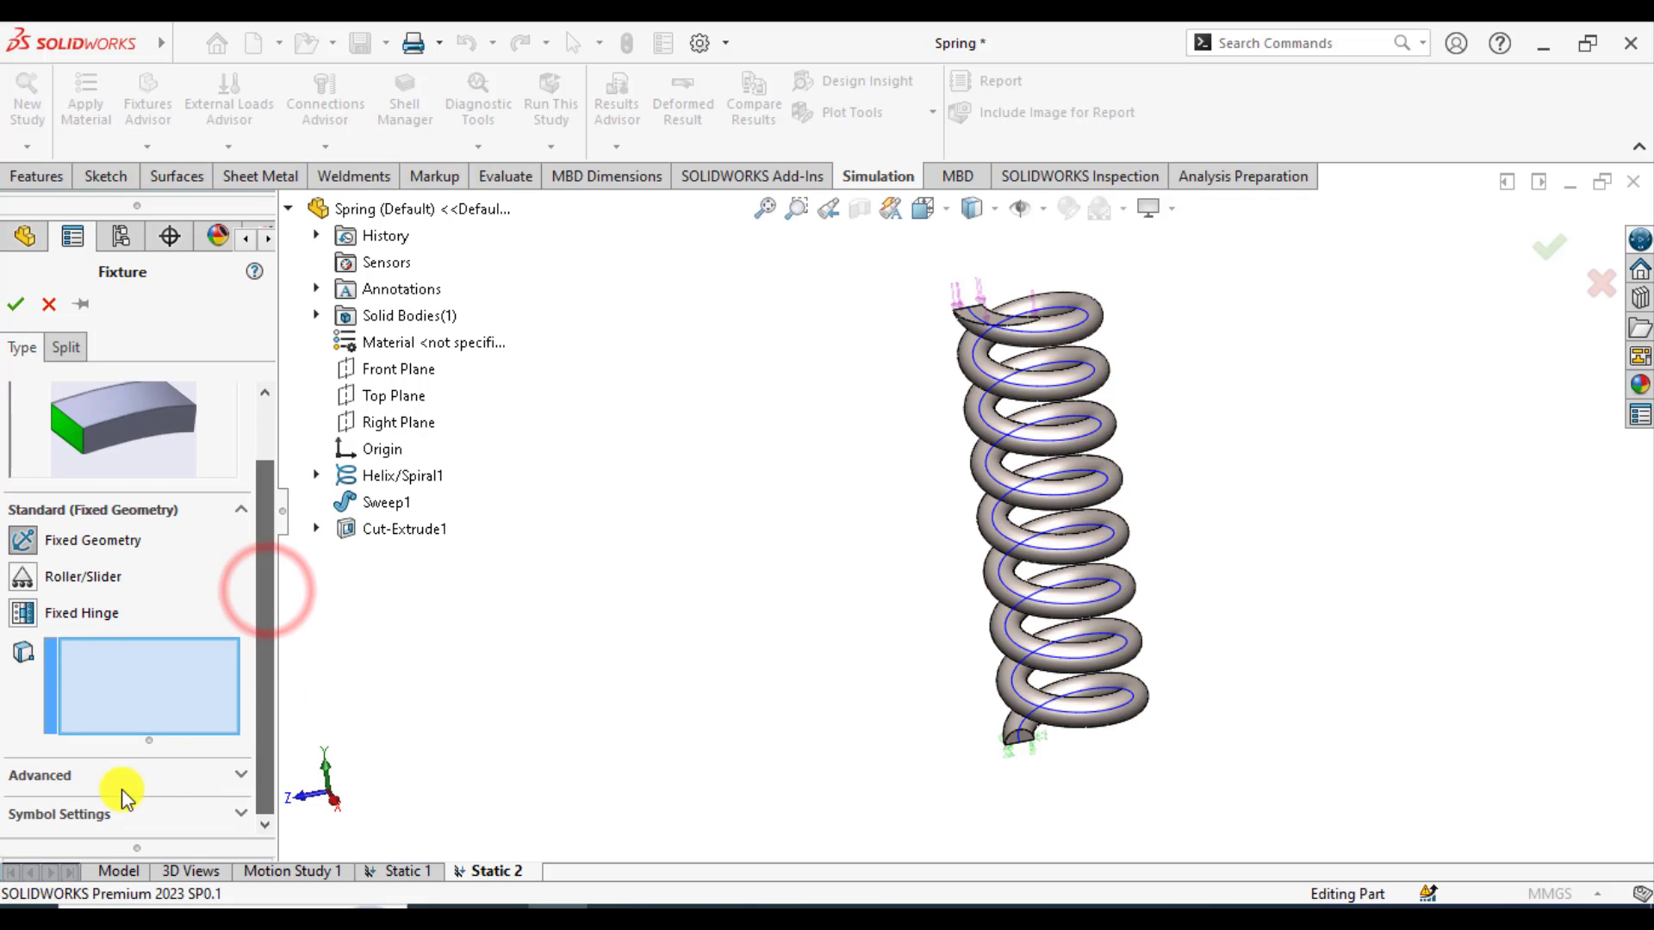
{"action": "left_click", "coordinate": [37, 775]}
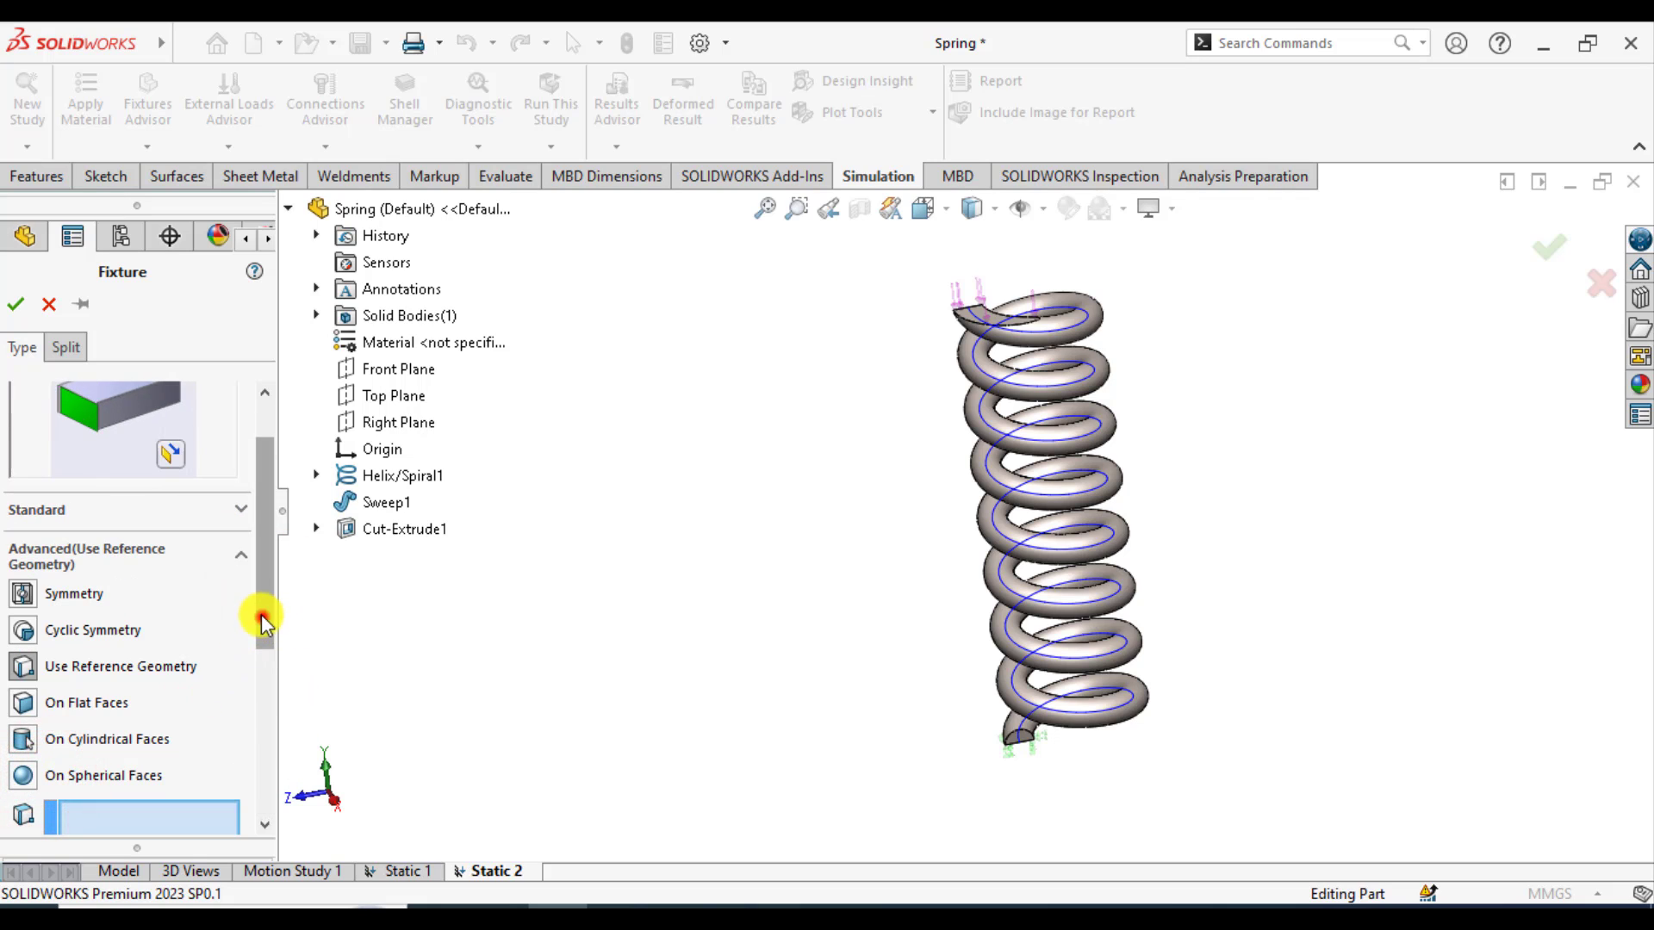
{"action": "left_click_drag", "start_coordinate": [261, 614], "coordinate": [277, 720]}
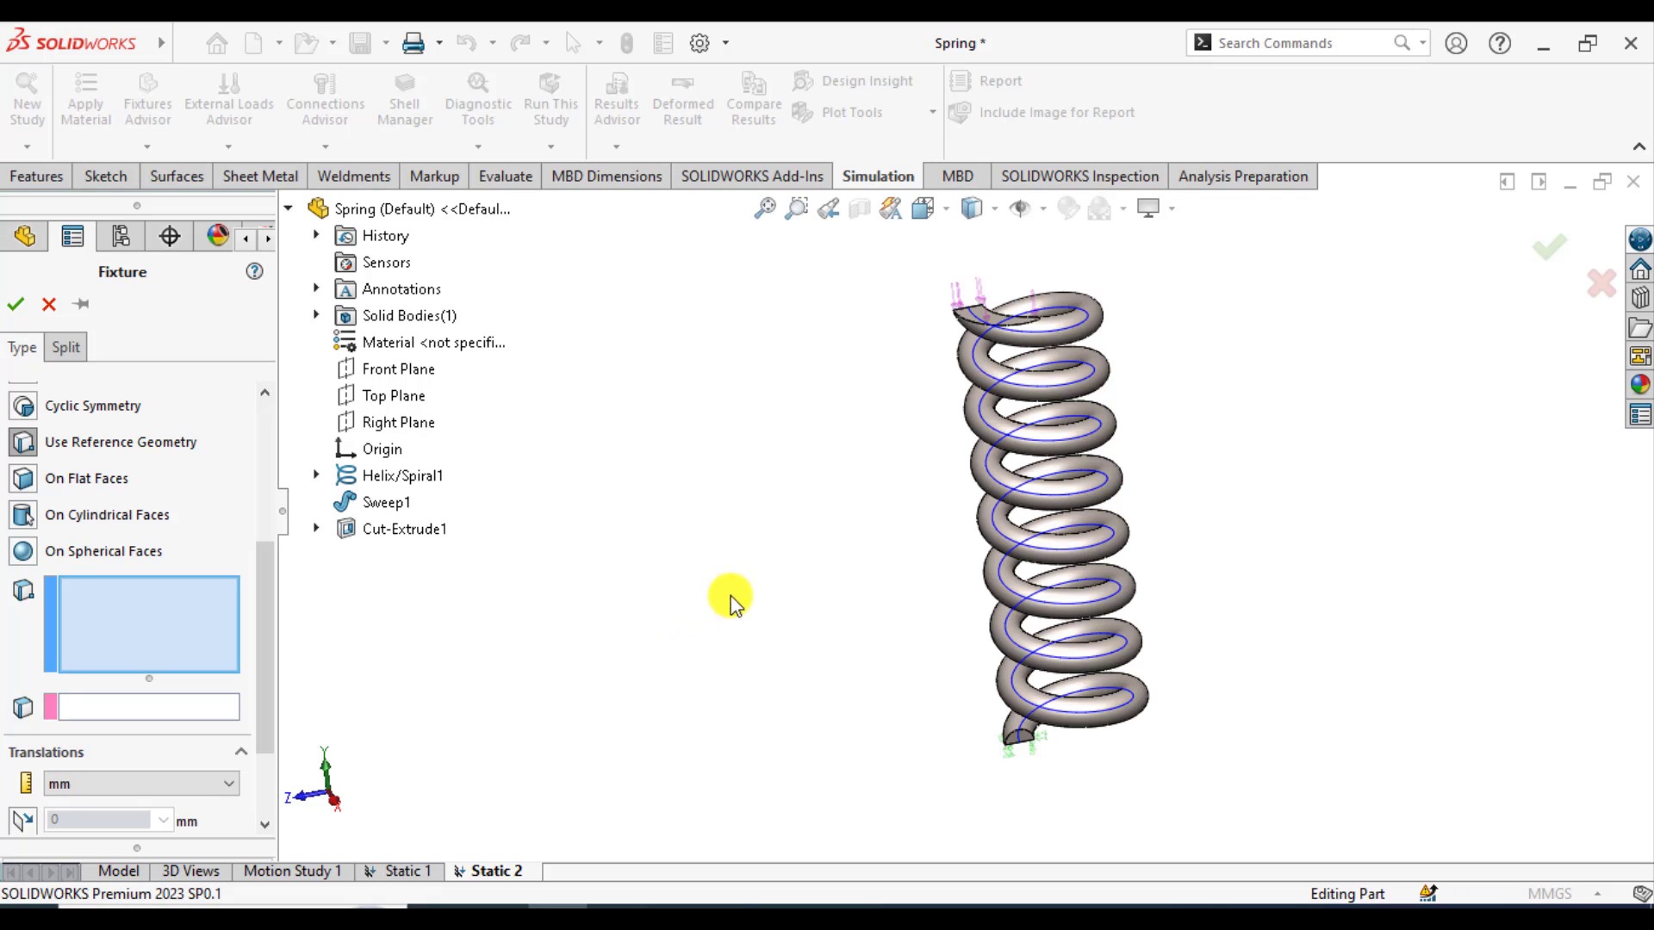
{"action": "left_click", "coordinate": [988, 538]}
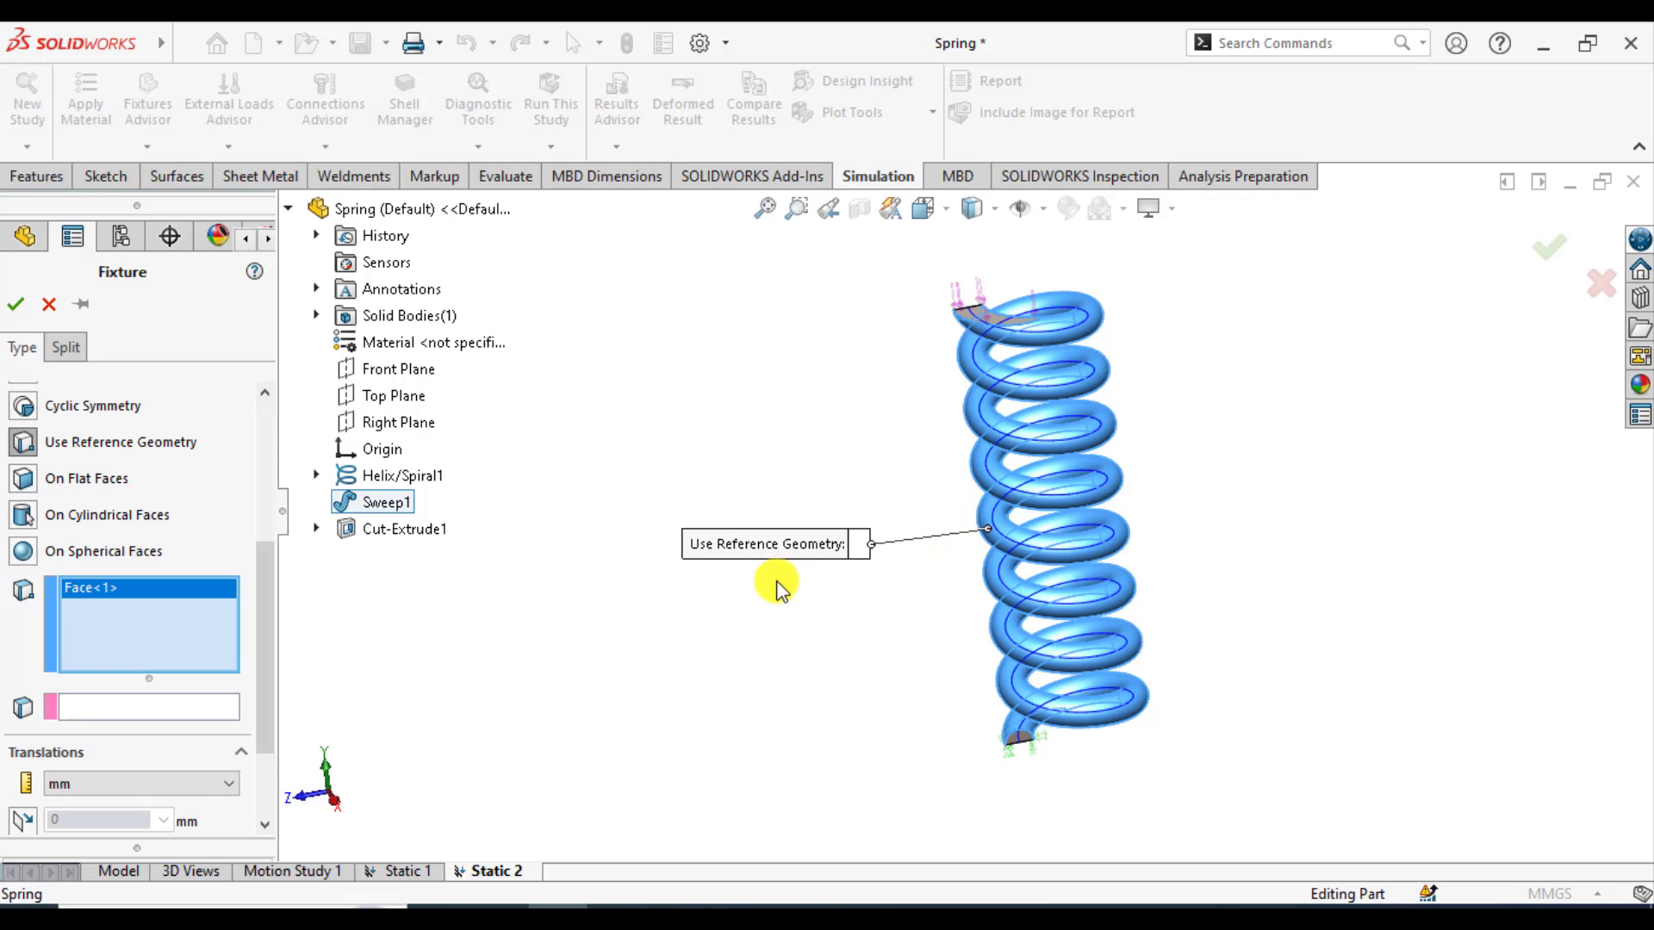
{"action": "left_click", "coordinate": [110, 701]}
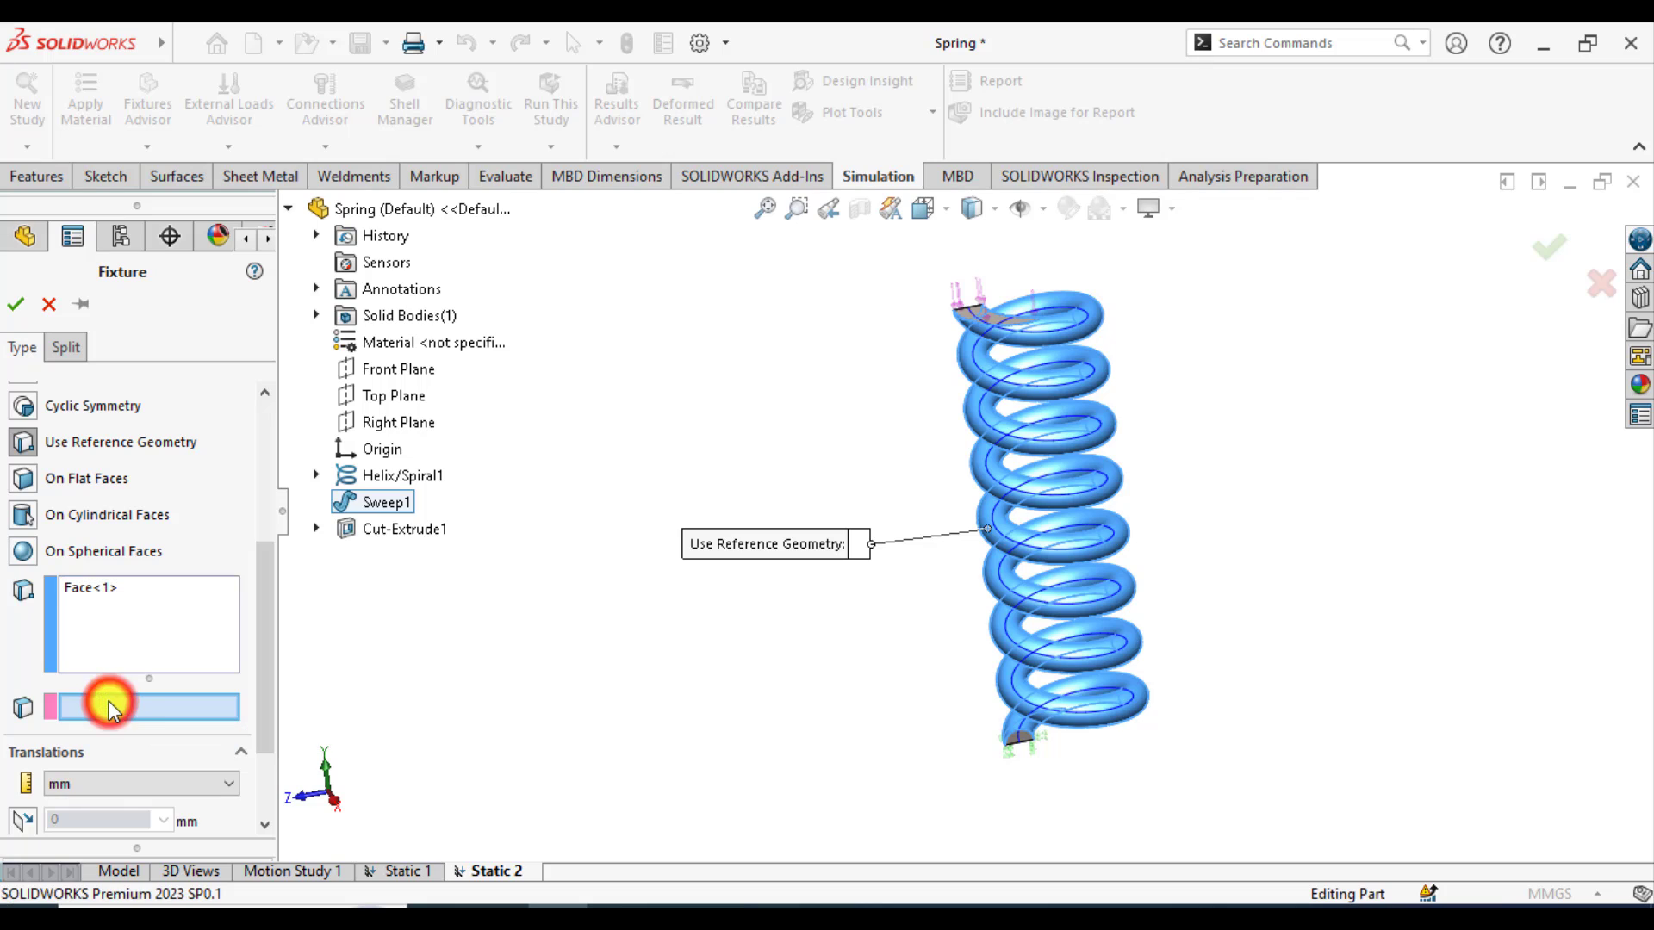
{"action": "left_click", "coordinate": [401, 402]}
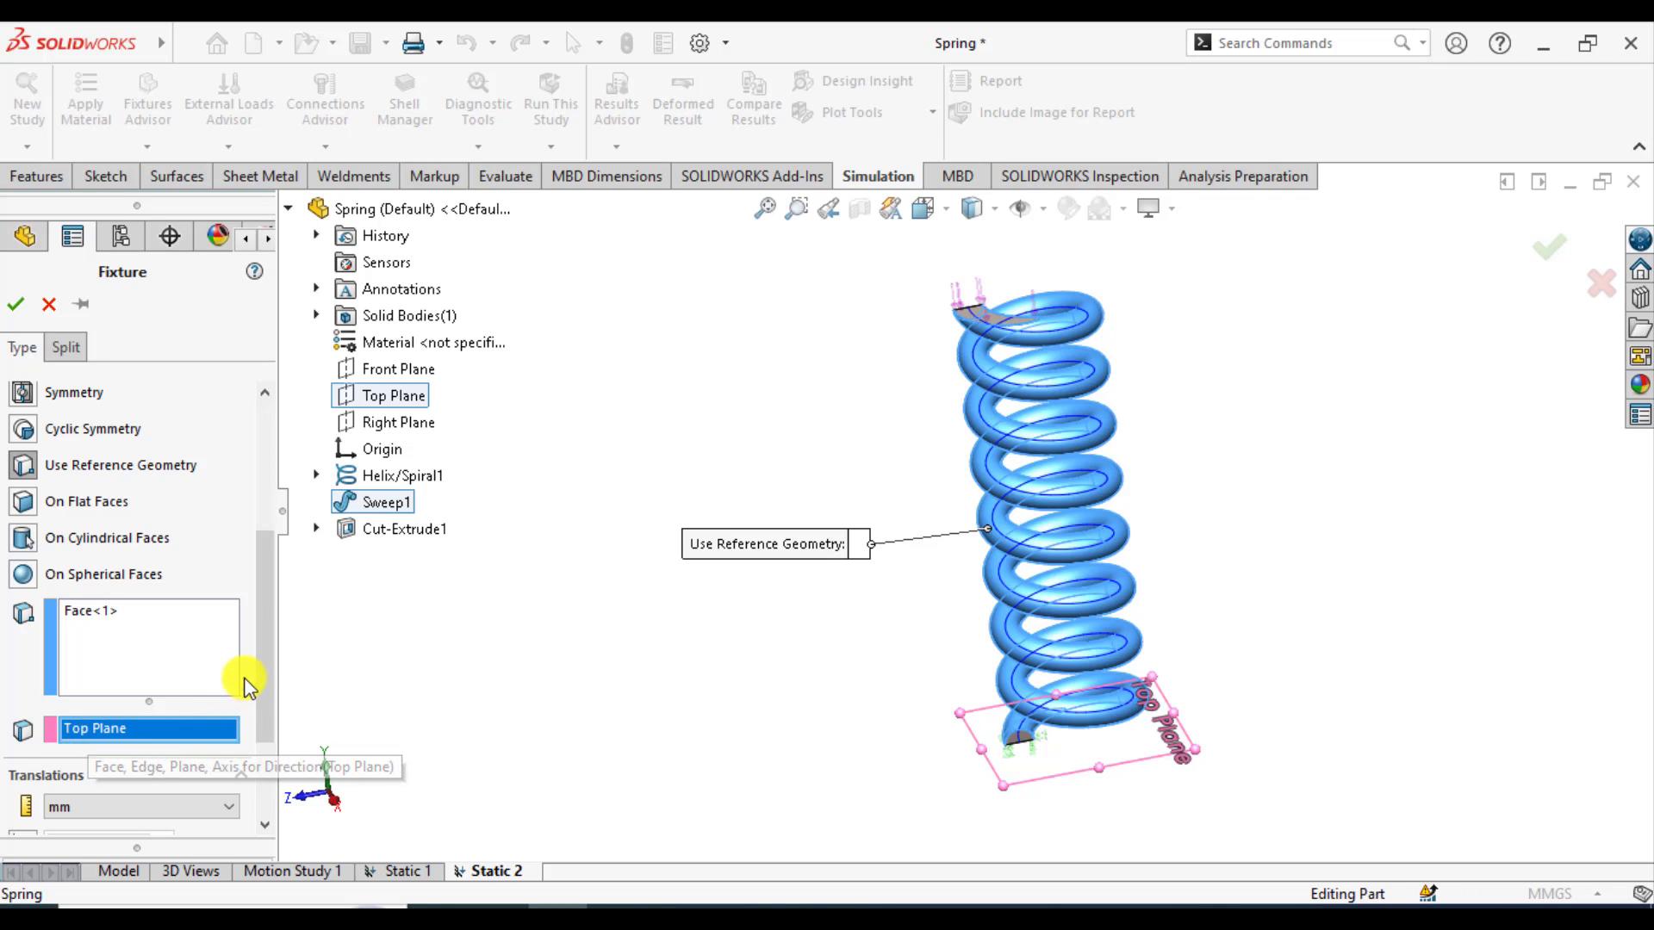
Restrain translation Along Plane Dir 1 at 0 mm and set the fixture's symbol size to 200.
{"action": "left_click_drag", "start_coordinate": [269, 663], "coordinate": [269, 736]}
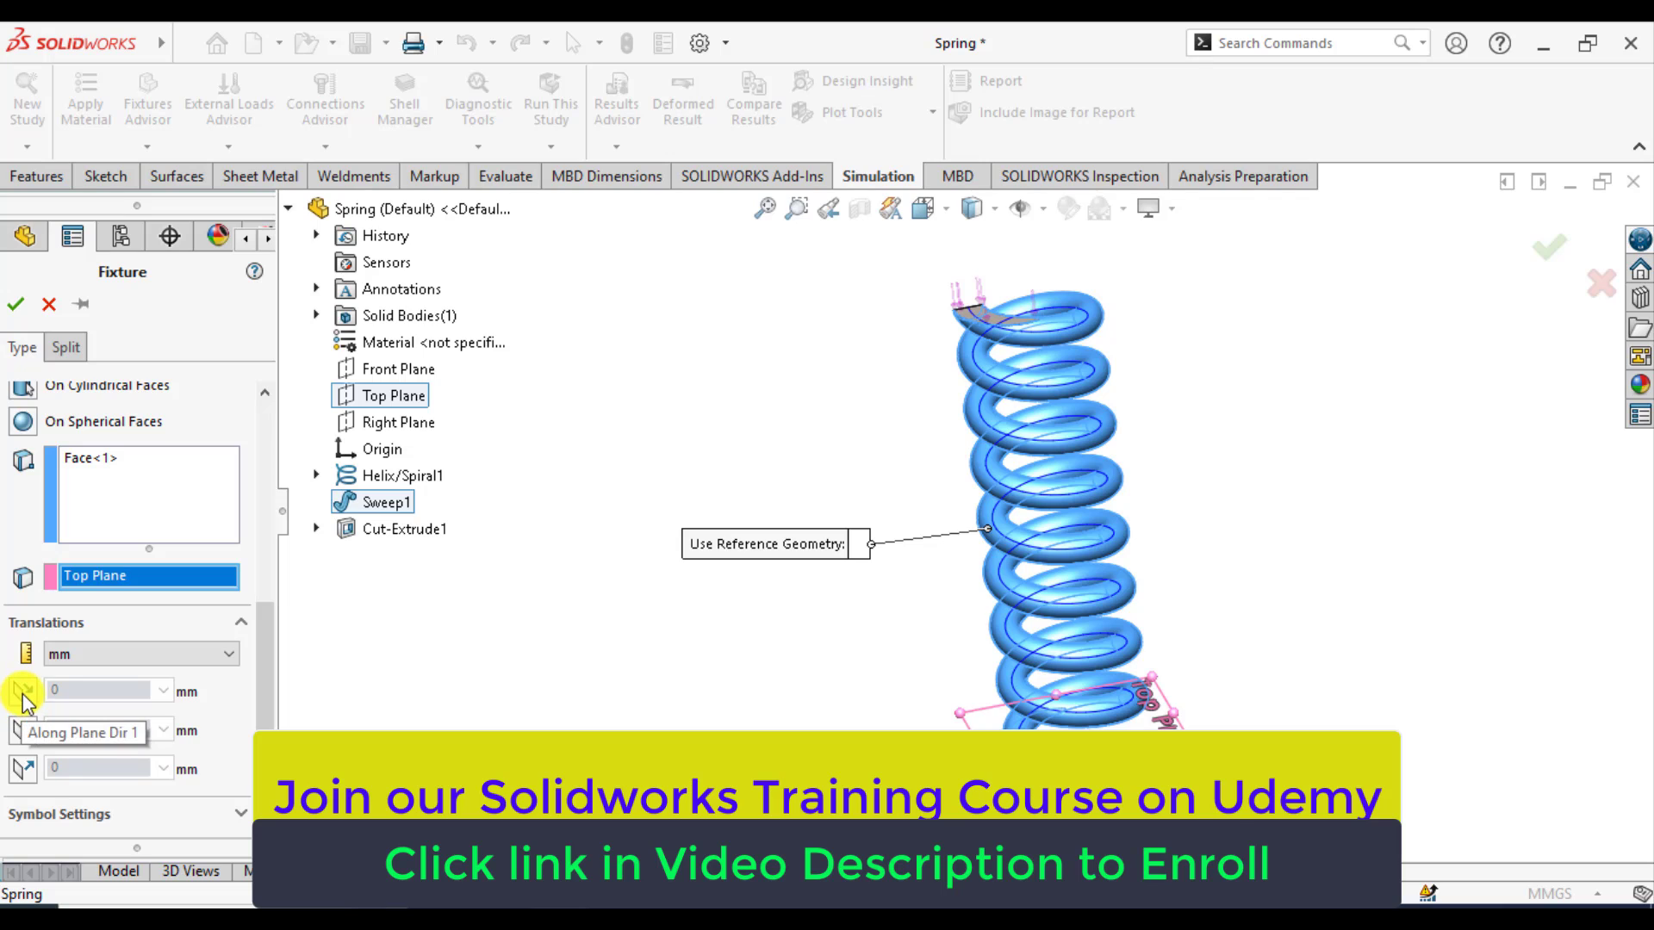
{"action": "left_click", "coordinate": [23, 693]}
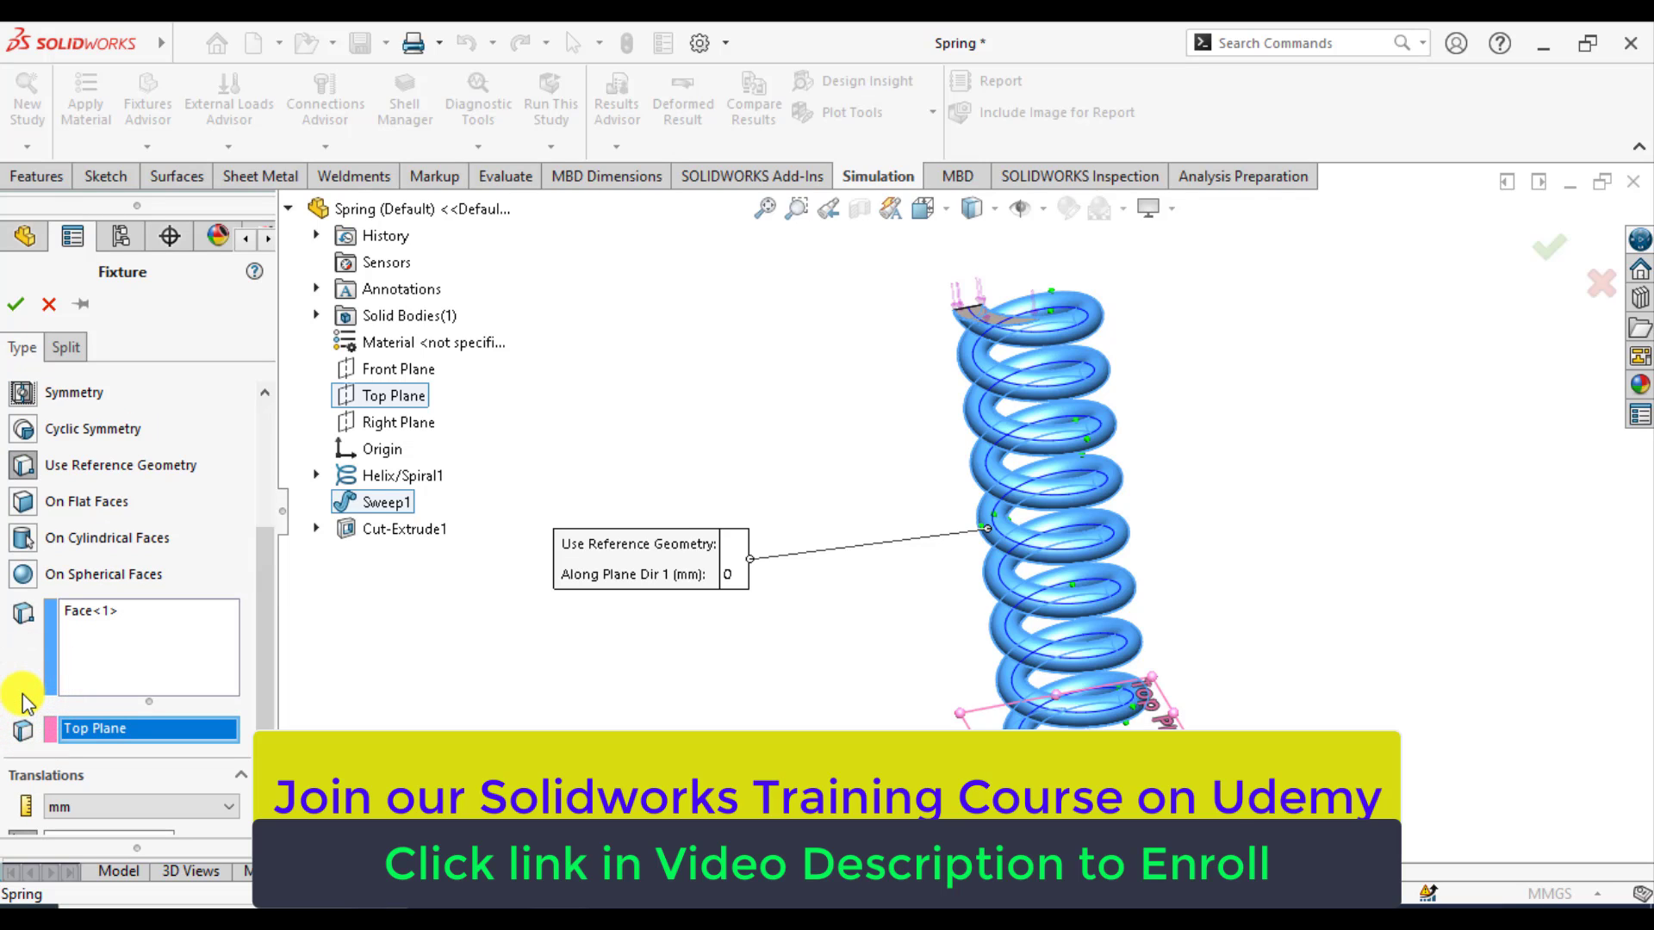
{"action": "left_click", "coordinate": [265, 648]}
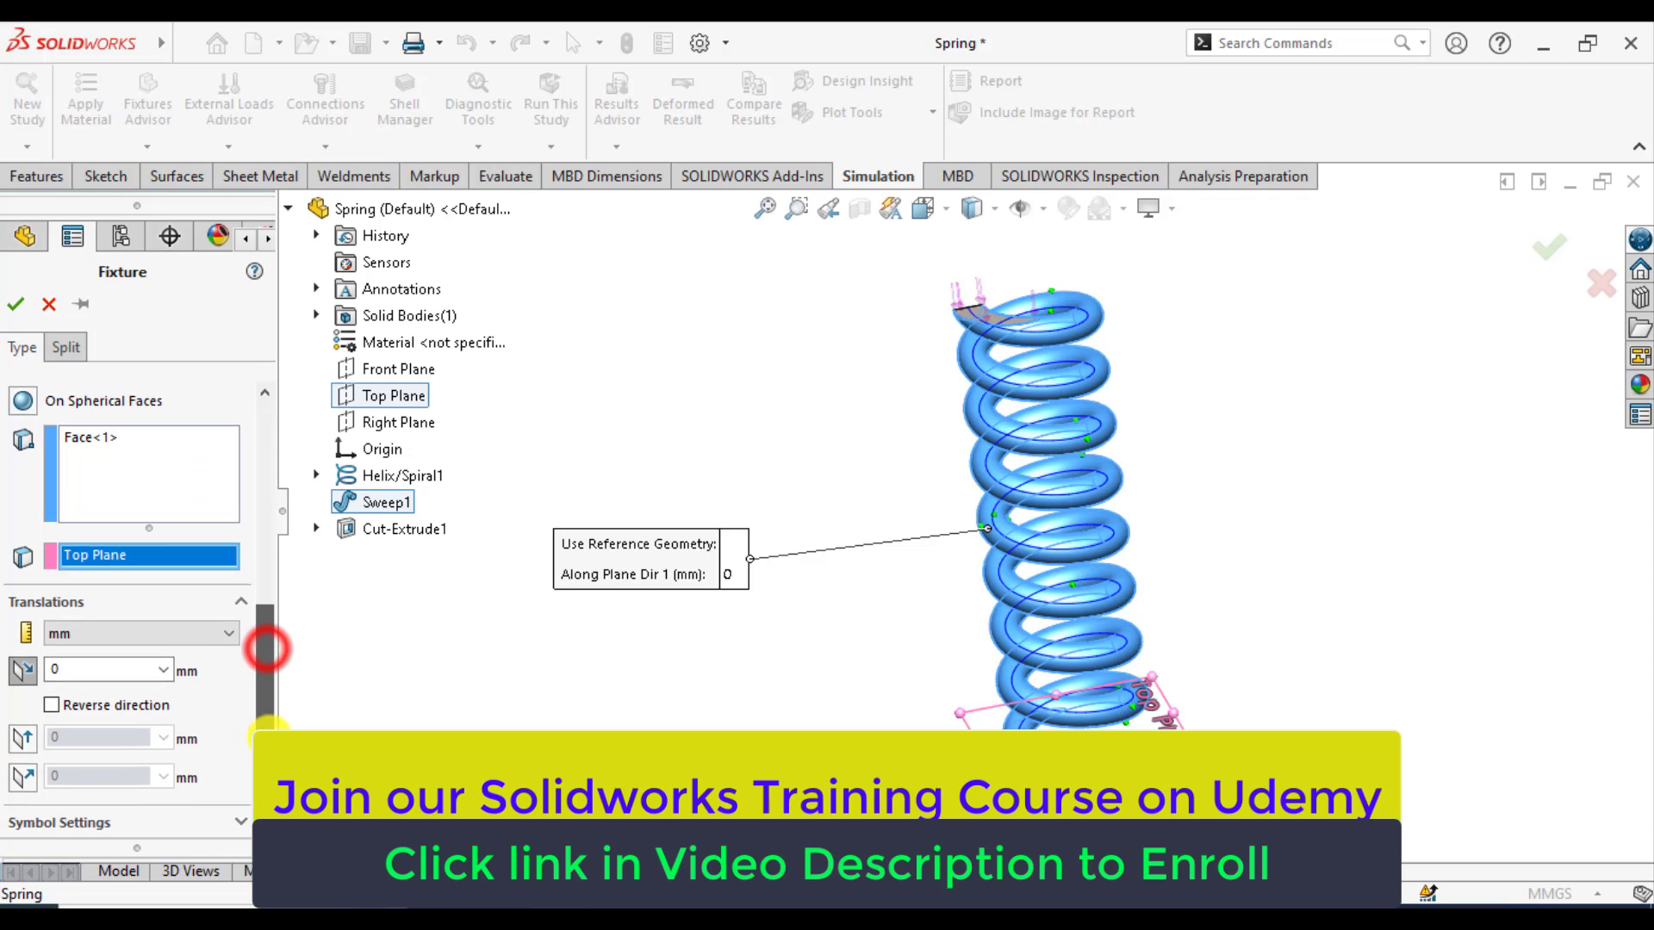
{"action": "left_click", "coordinate": [69, 814]}
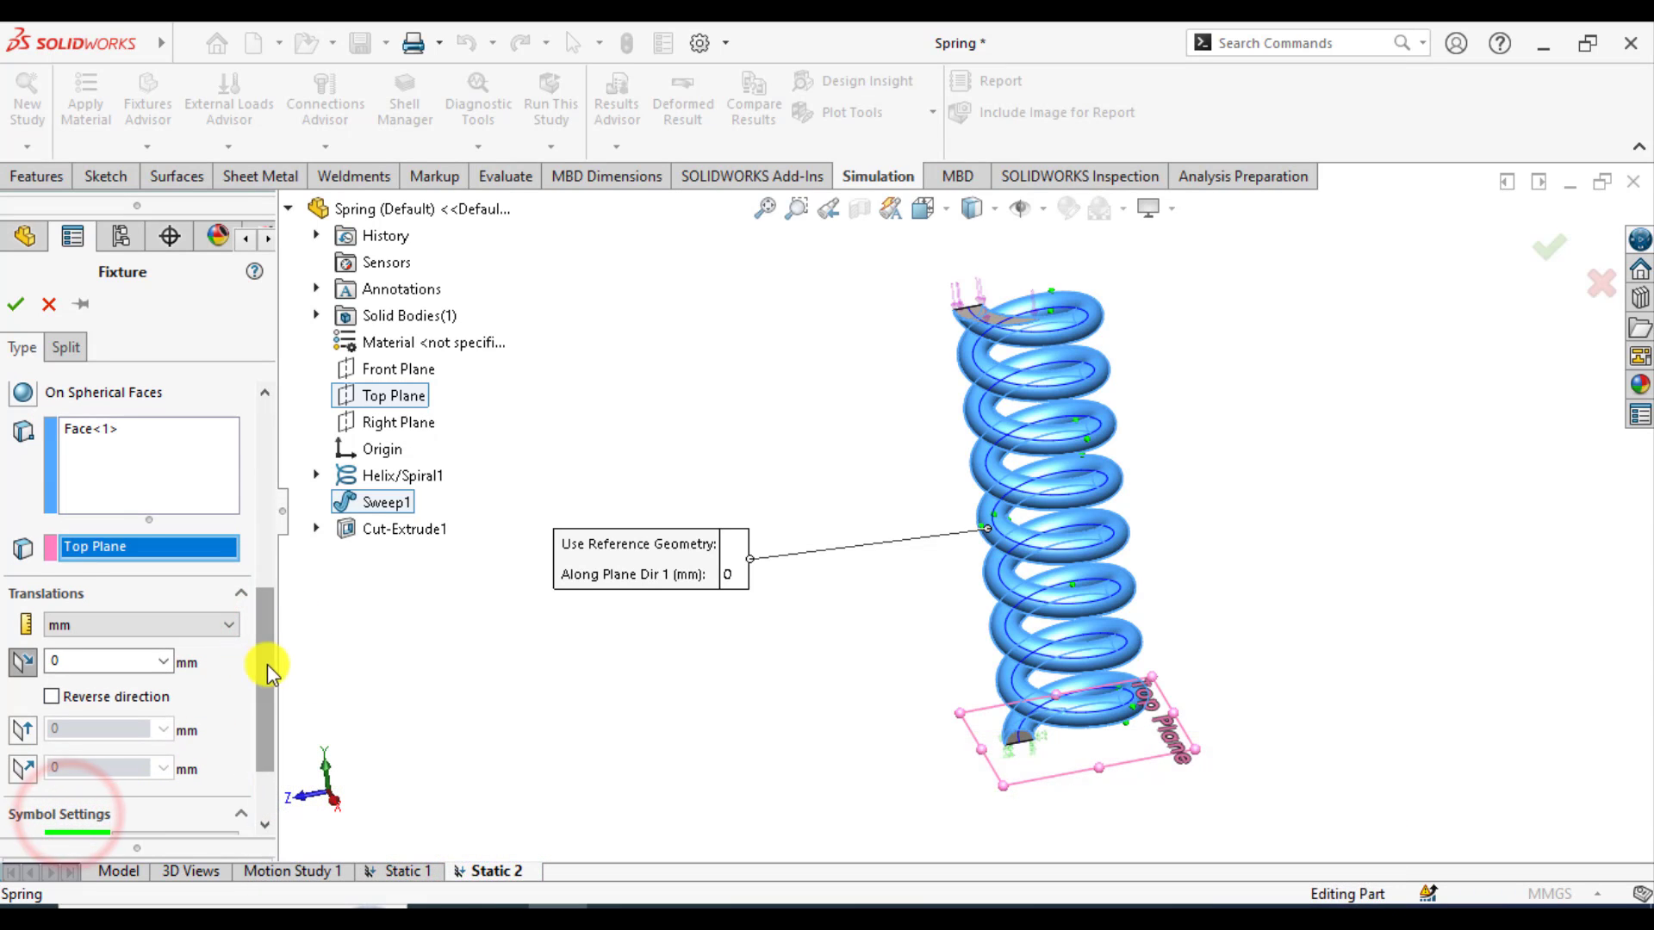
{"action": "left_click_drag", "start_coordinate": [267, 665], "coordinate": [271, 764]}
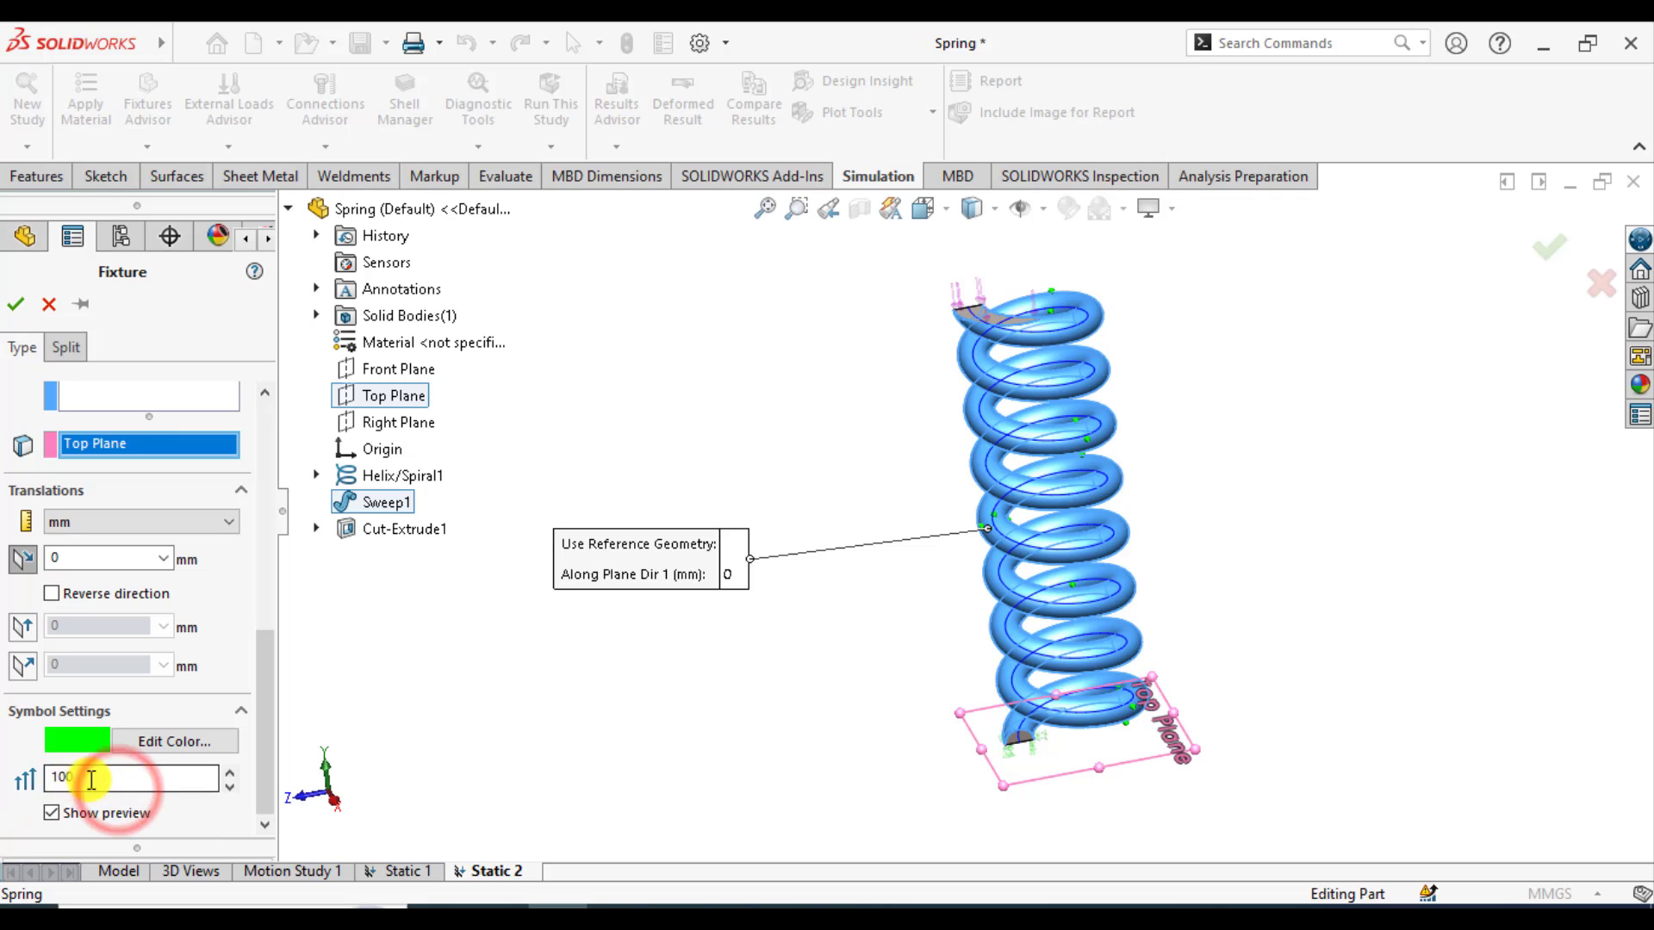
{"action": "double_click", "coordinate": [63, 777]}
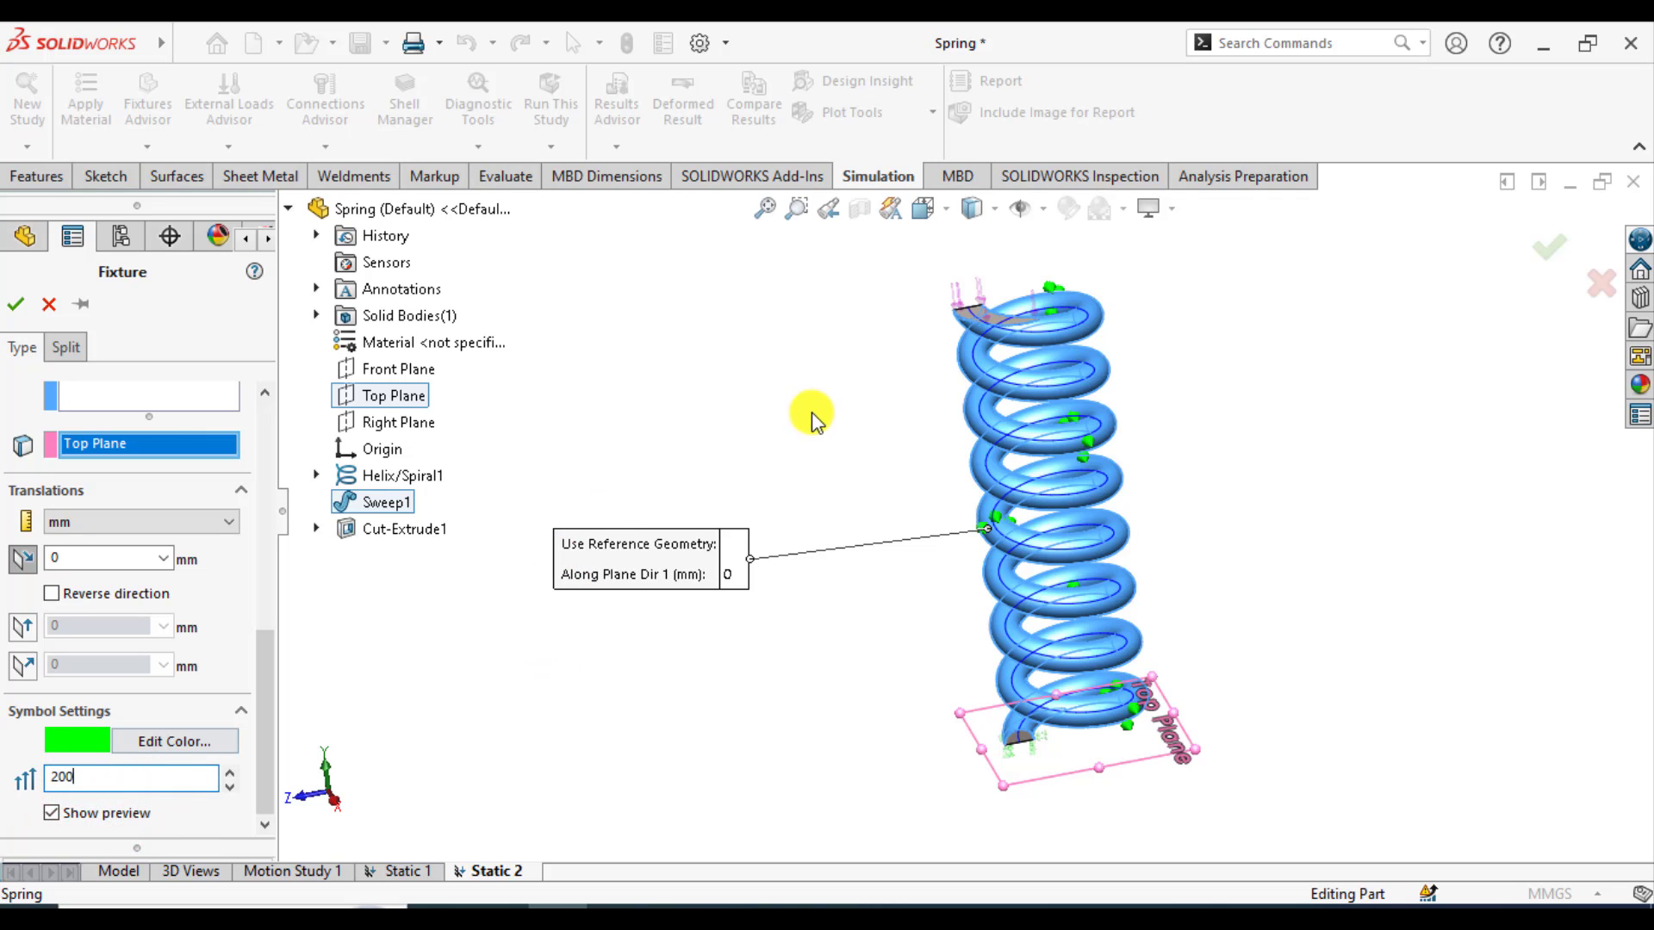
Restrain translation Along Plane Dir 2 at 0 mm for the spring's swept face.
{"action": "mouse_move", "coordinate": [812, 417]}
{"action": "middle_mouse_down"}
{"action": "mouse_move", "coordinate": [842, 458]}
{"action": "mouse_move", "coordinate": [849, 524]}
{"action": "mouse_move", "coordinate": [875, 405]}
{"action": "middle_mouse_up"}
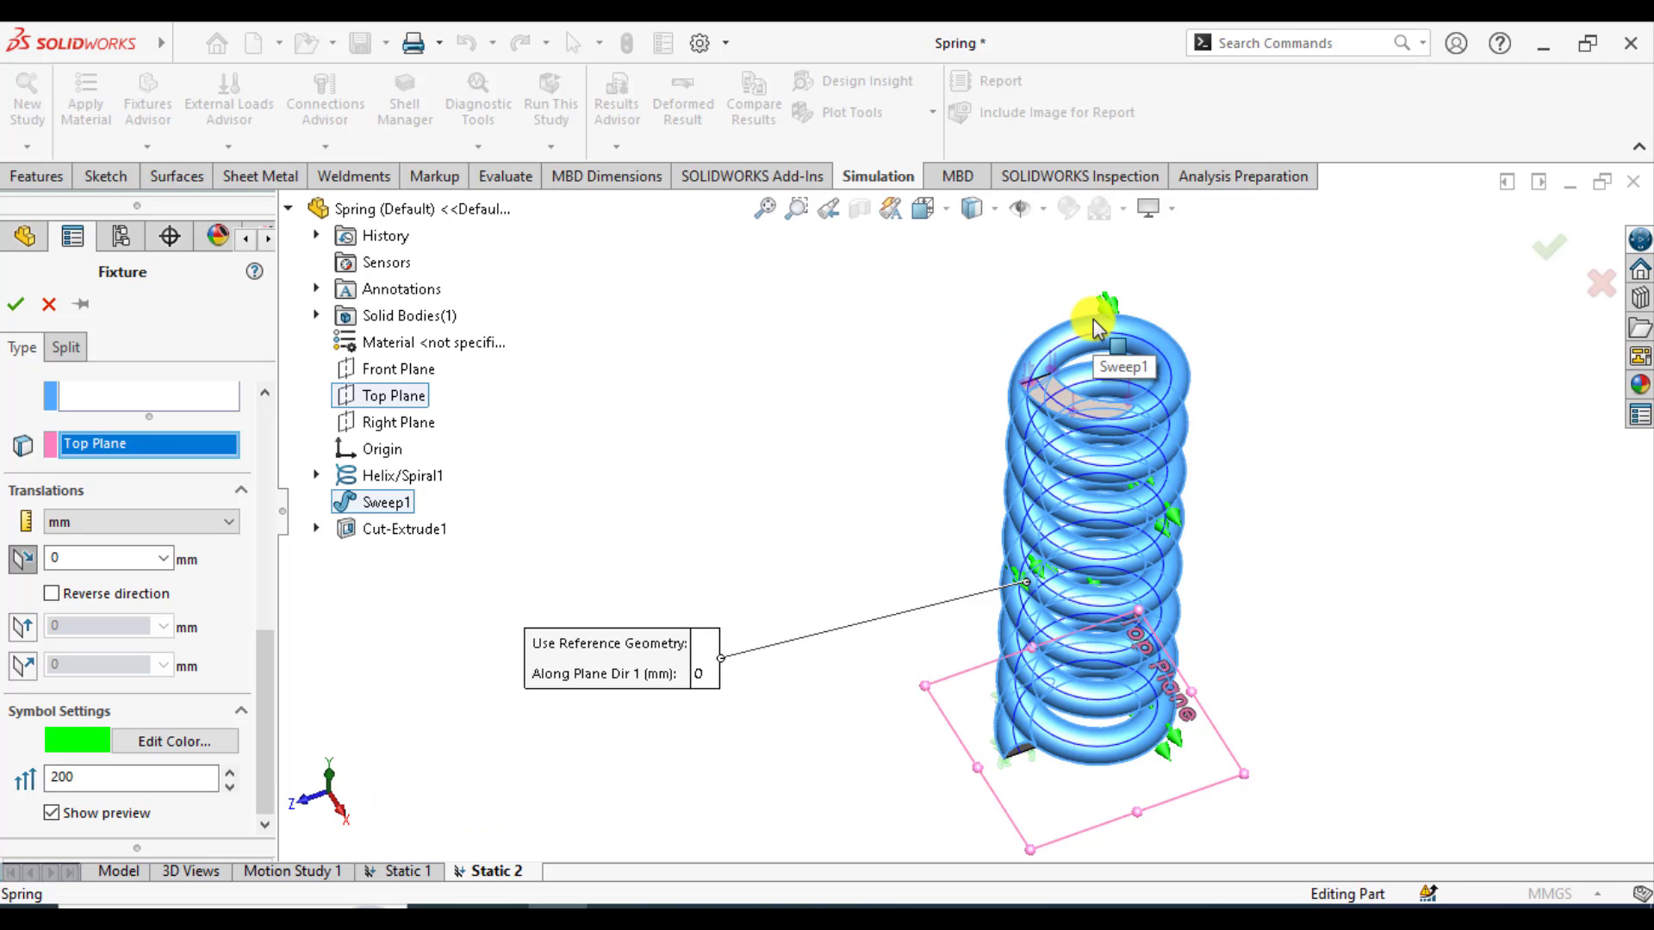
{"action": "left_click", "coordinate": [23, 633]}
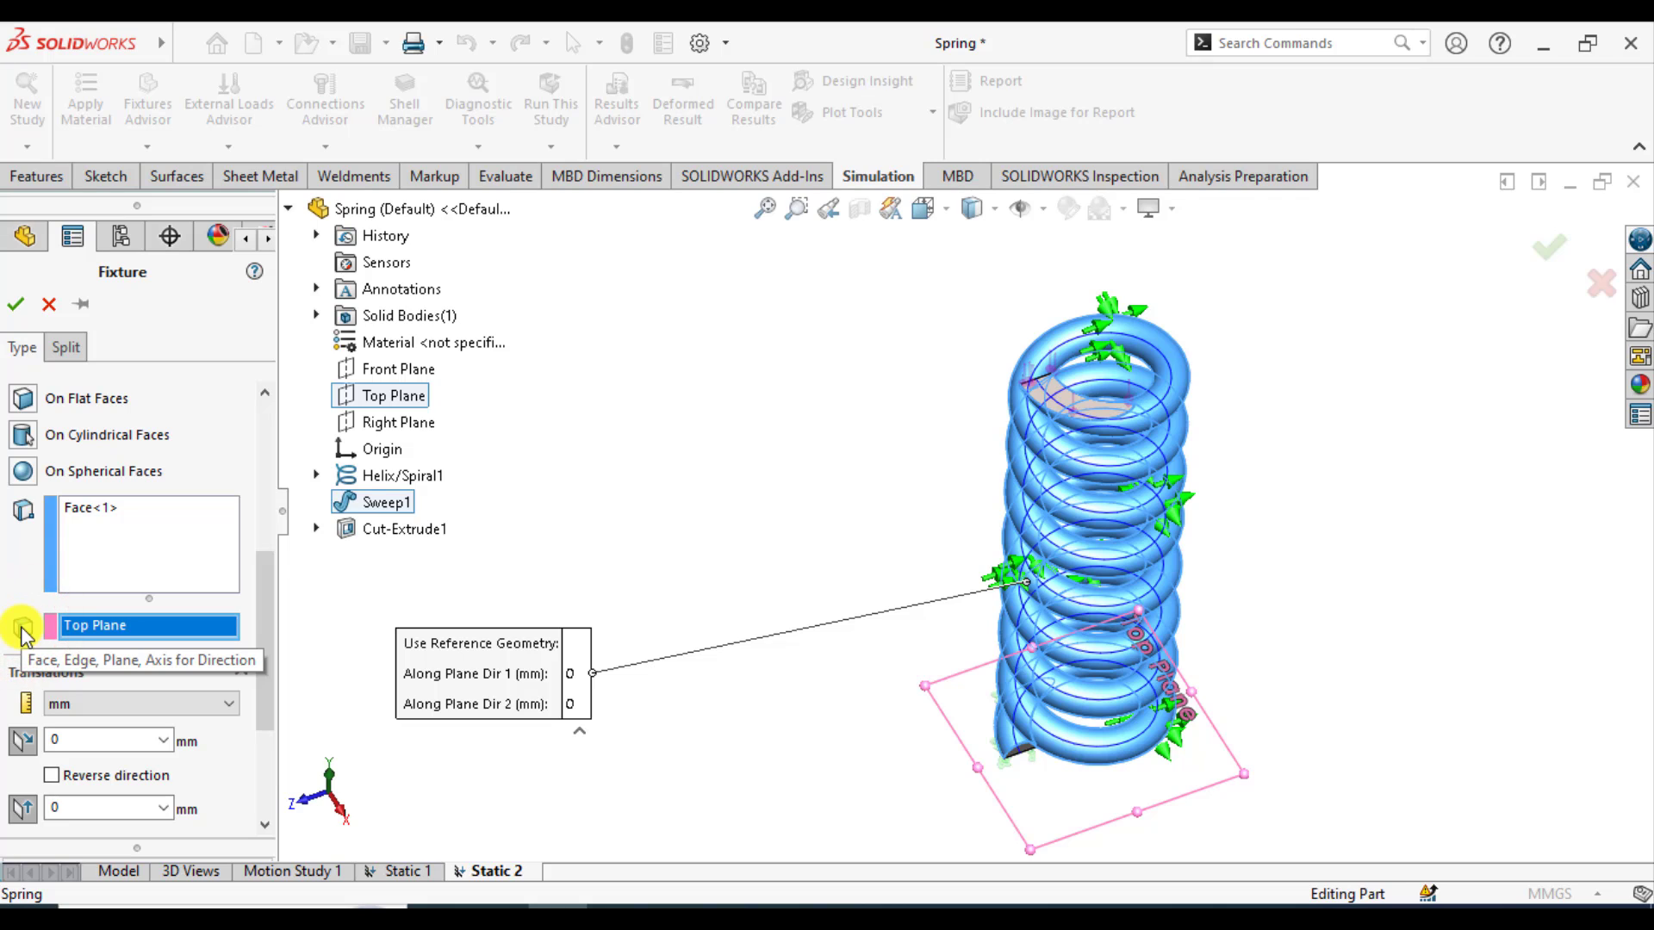